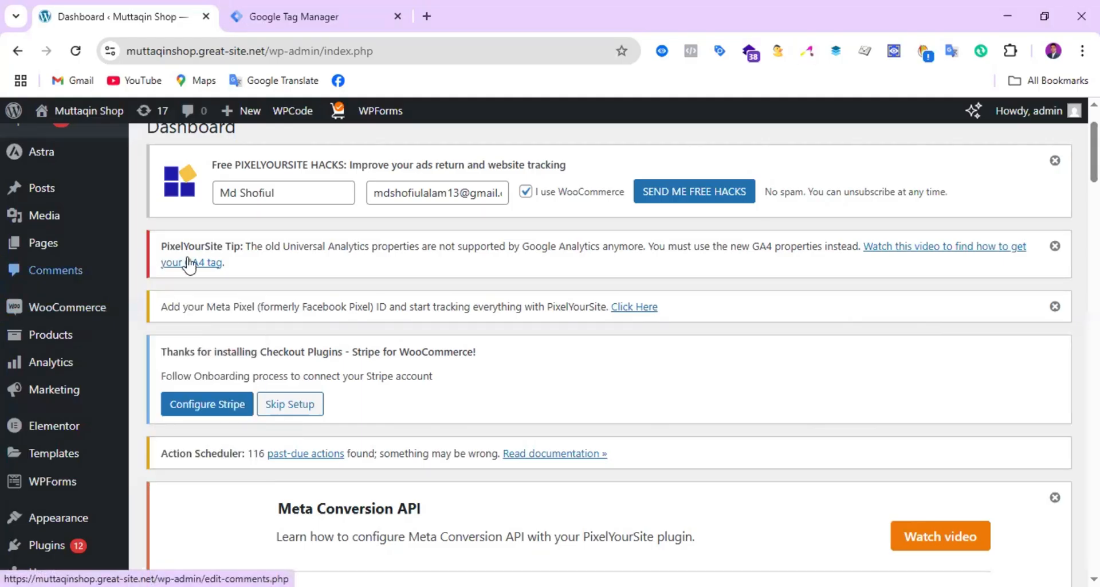
# - Open the page for adding a new plugin to the WordPress site
pyautogui.scroll(2, 177, 400)
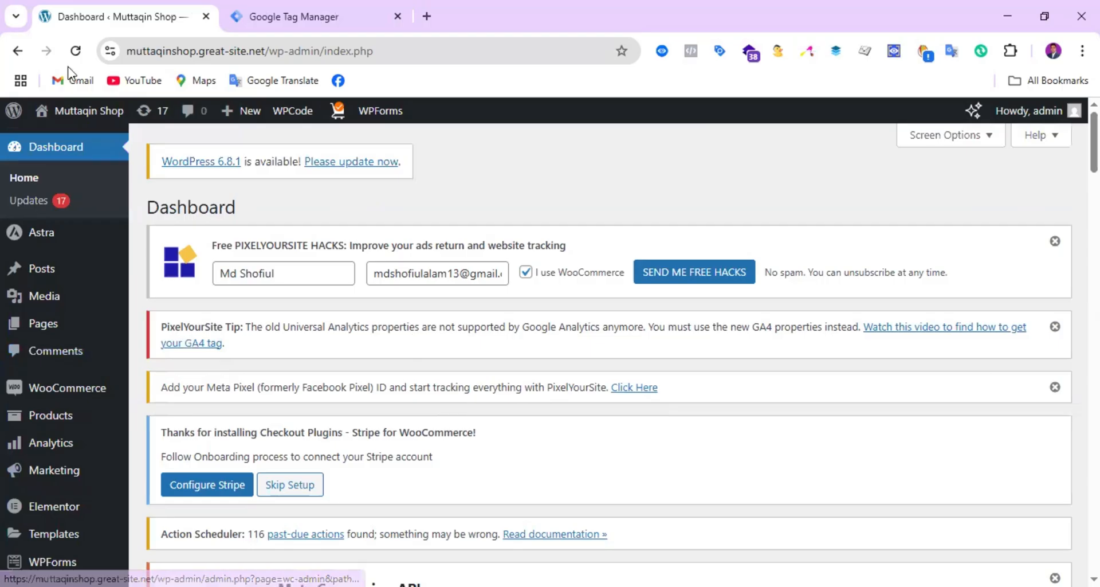
pyautogui.scroll(-5, 80, 123)
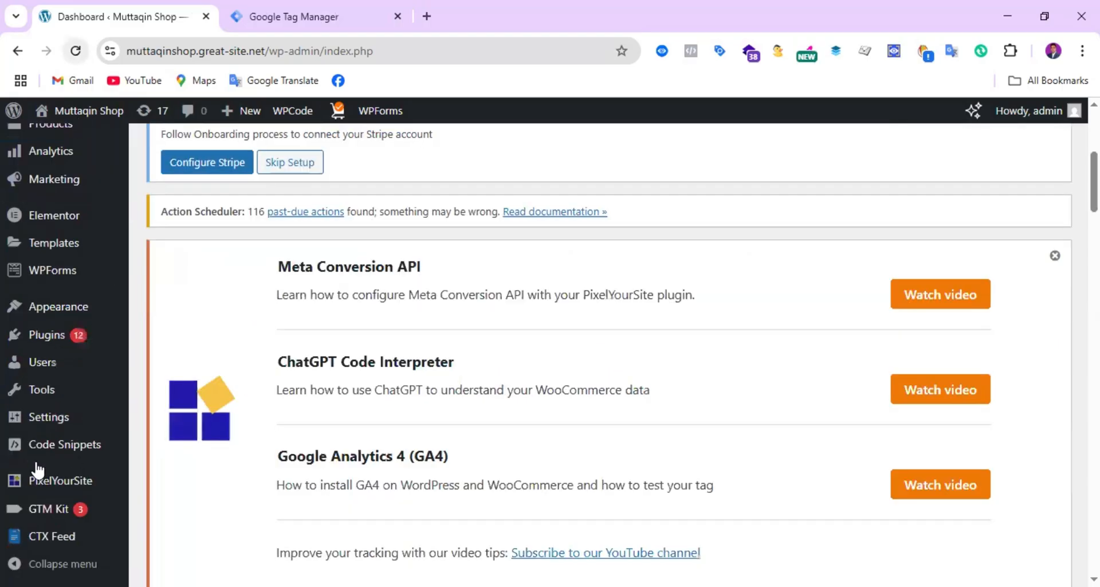
pyautogui.scroll(-9, 49, 466)
pyautogui.moveTo(61, 475)
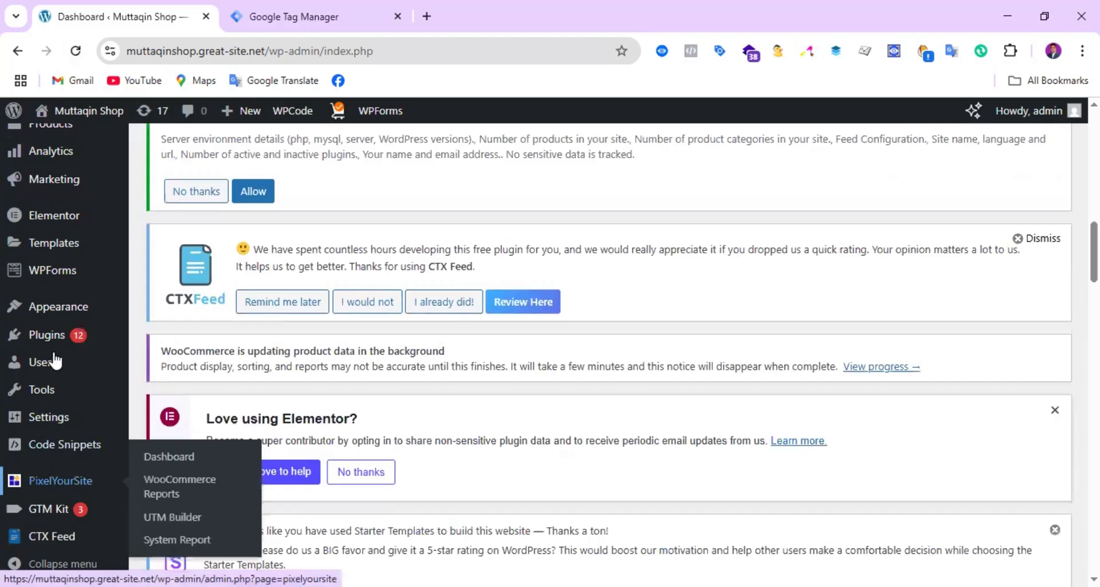
pyautogui.moveTo(51, 344)
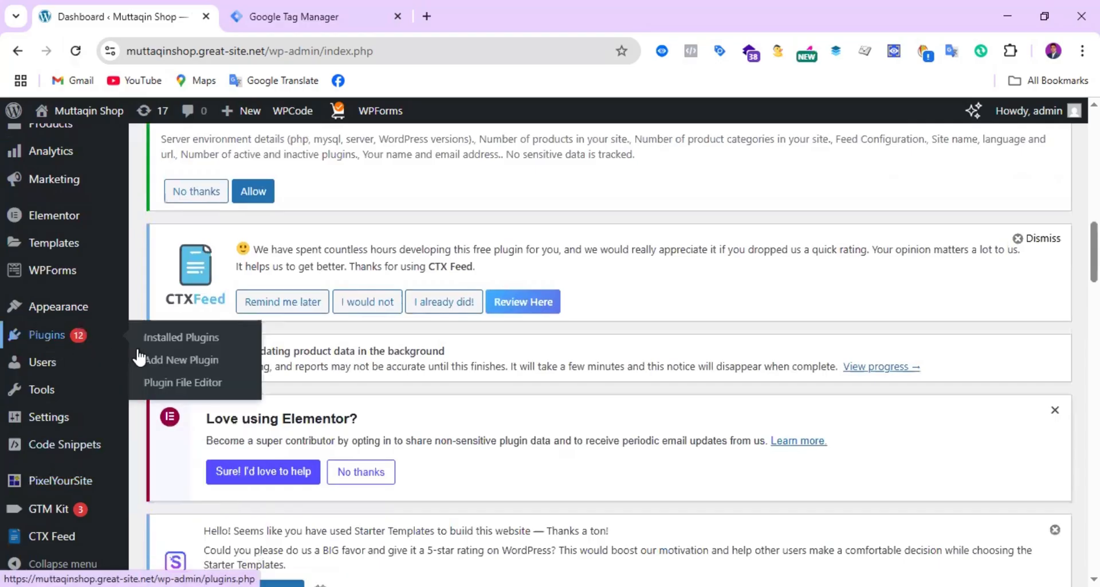
pyautogui.click(196, 361)
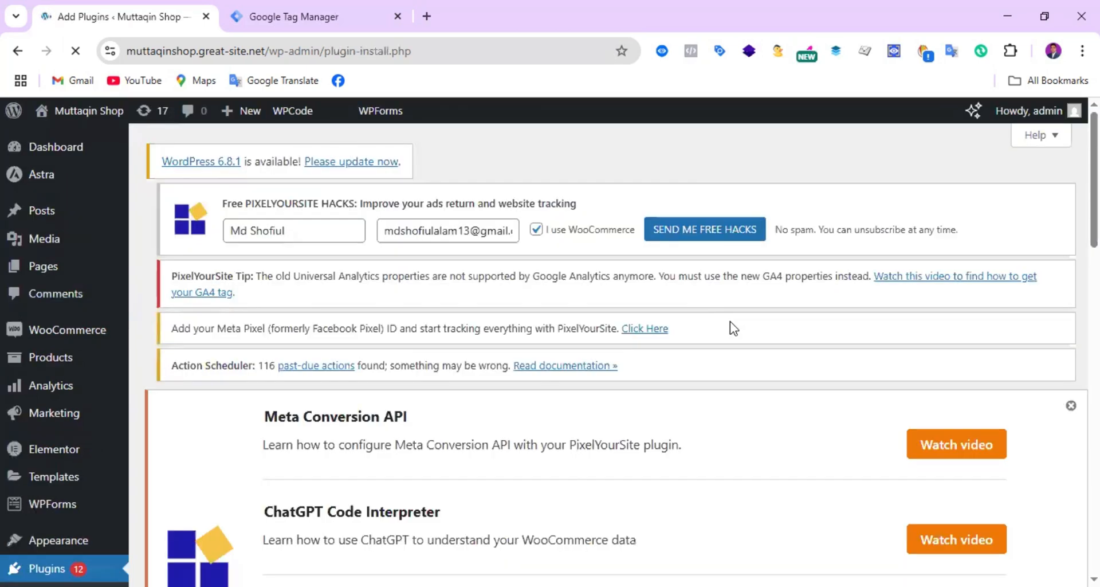
# - Search the plugin directory for gtm4wp
pyautogui.scroll(-15, 733, 328)
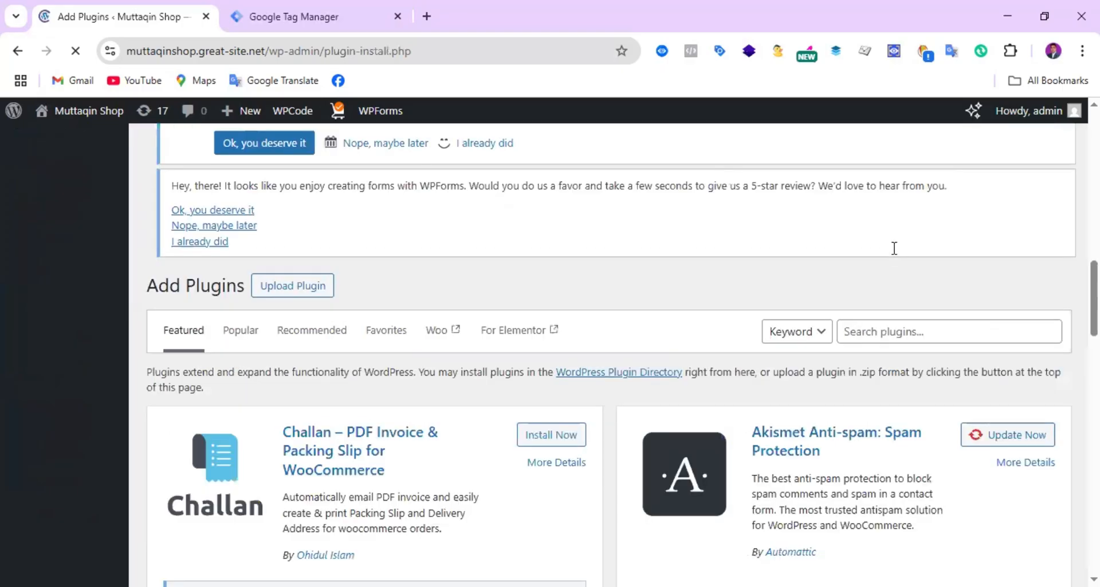
pyautogui.click(885, 250)
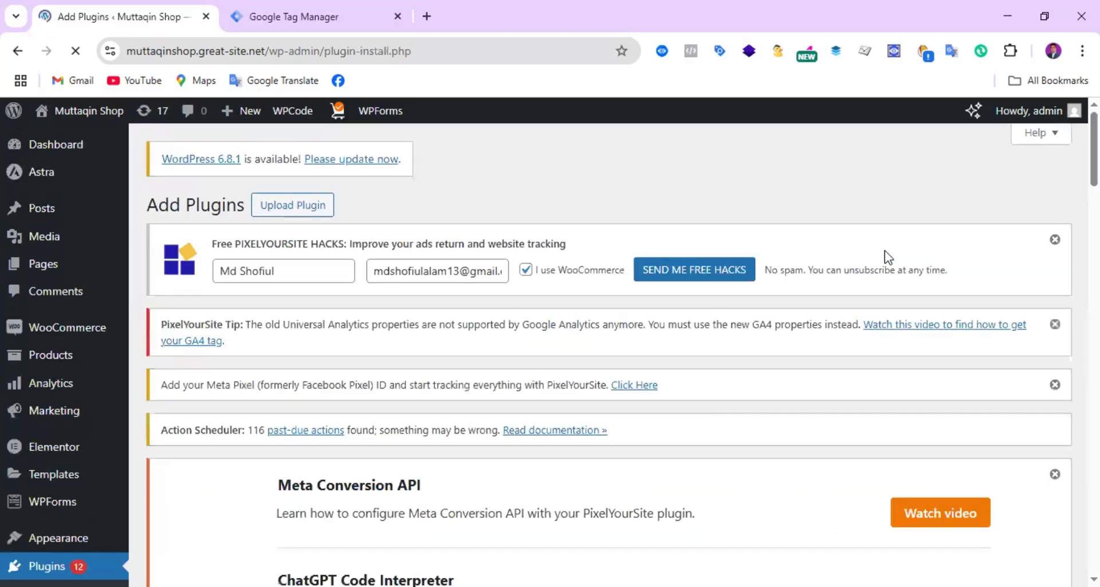
pyautogui.write('w')
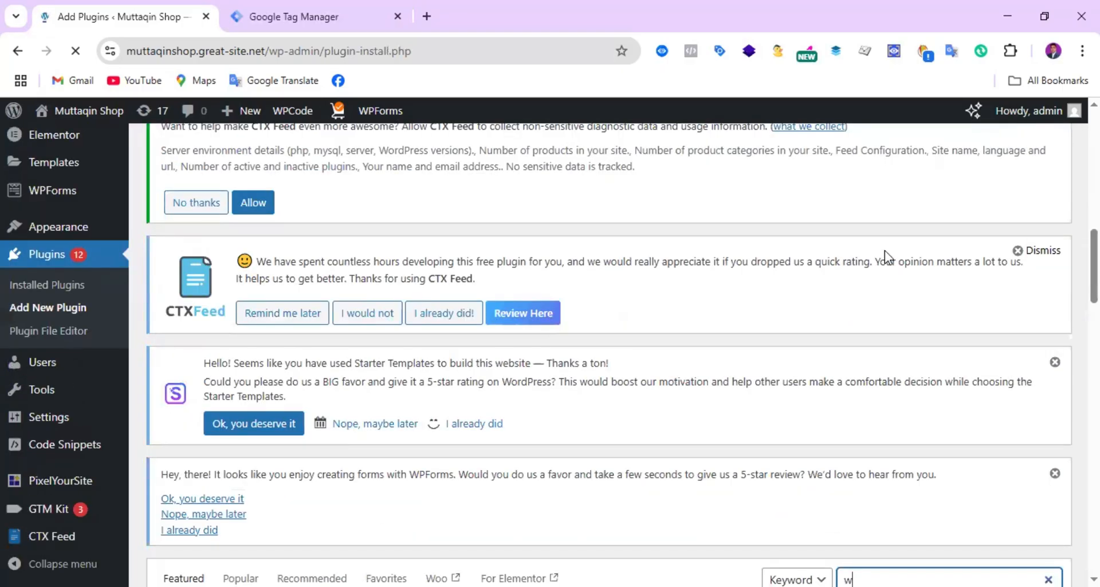
pyautogui.scroll(-3, 915, 272)
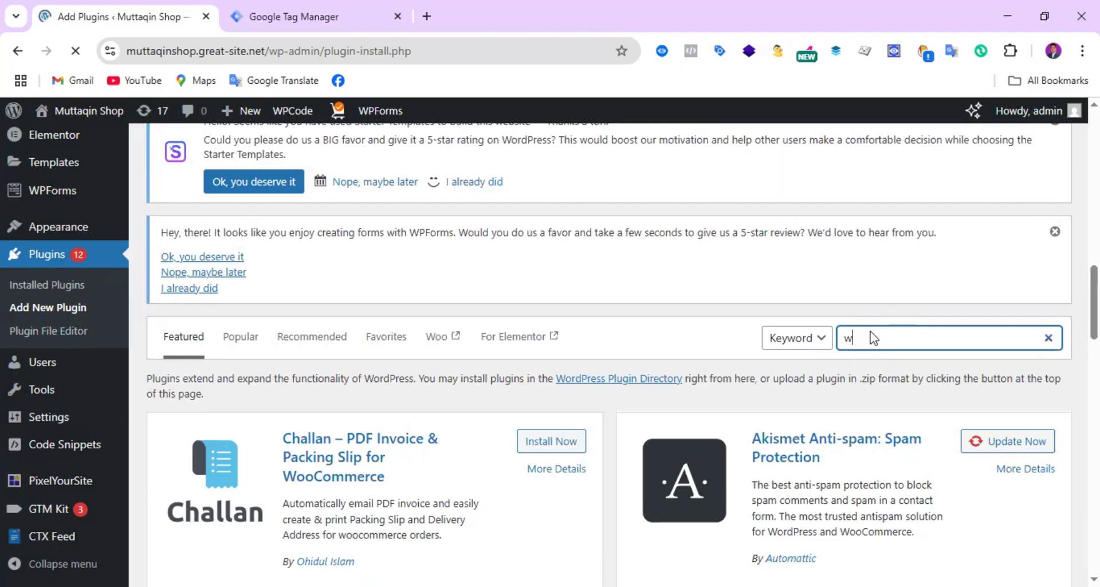
pyautogui.press('BackSpace')
pyautogui.write('g')
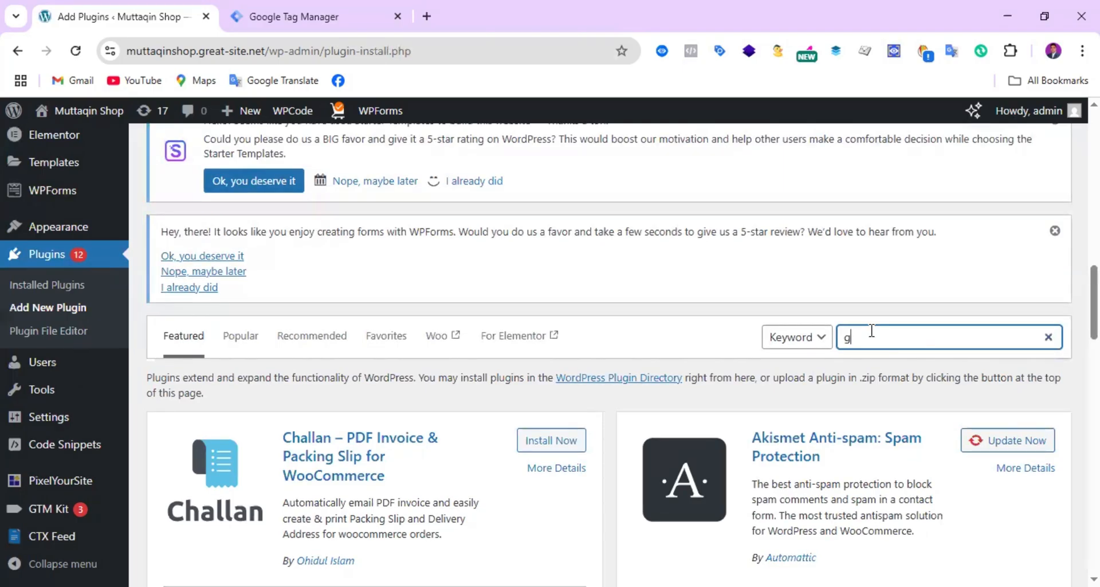
pyautogui.write('tm4wp')
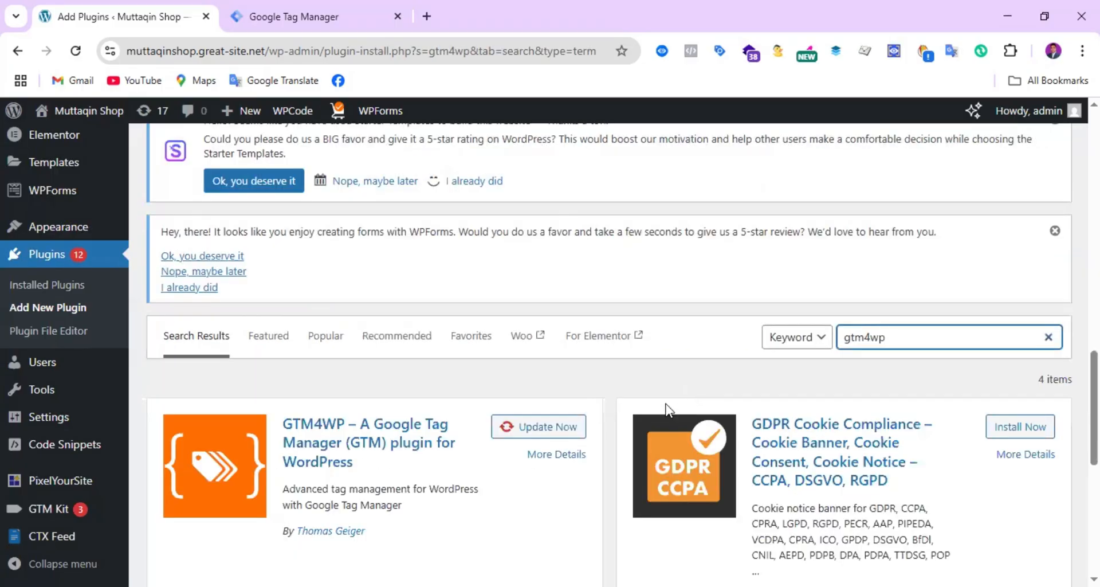
# - Open the Google Tag Manager settings of the GTM4WP plugin and bring up the general options
pyautogui.scroll(-3, 380, 516)
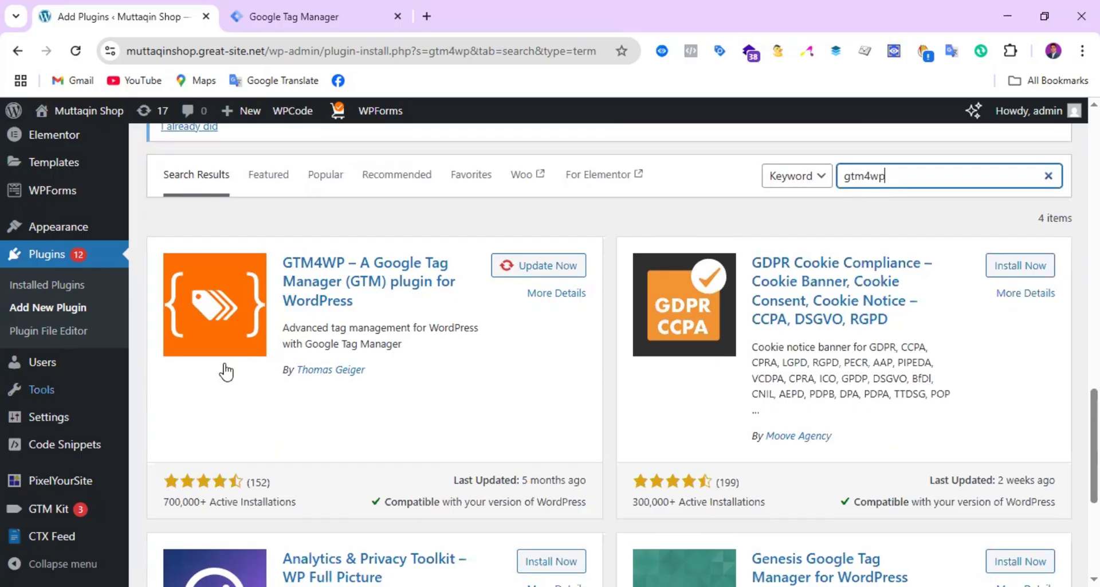
pyautogui.scroll(-5, 226, 373)
pyautogui.scroll(6, 369, 315)
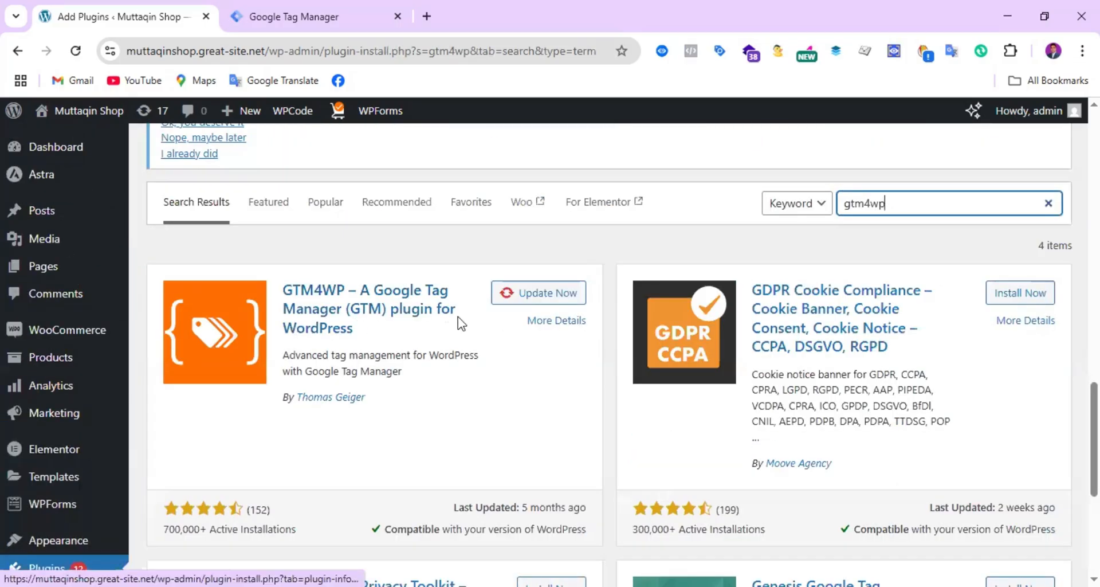
pyautogui.scroll(-4, 136, 402)
pyautogui.scroll(-2, 79, 453)
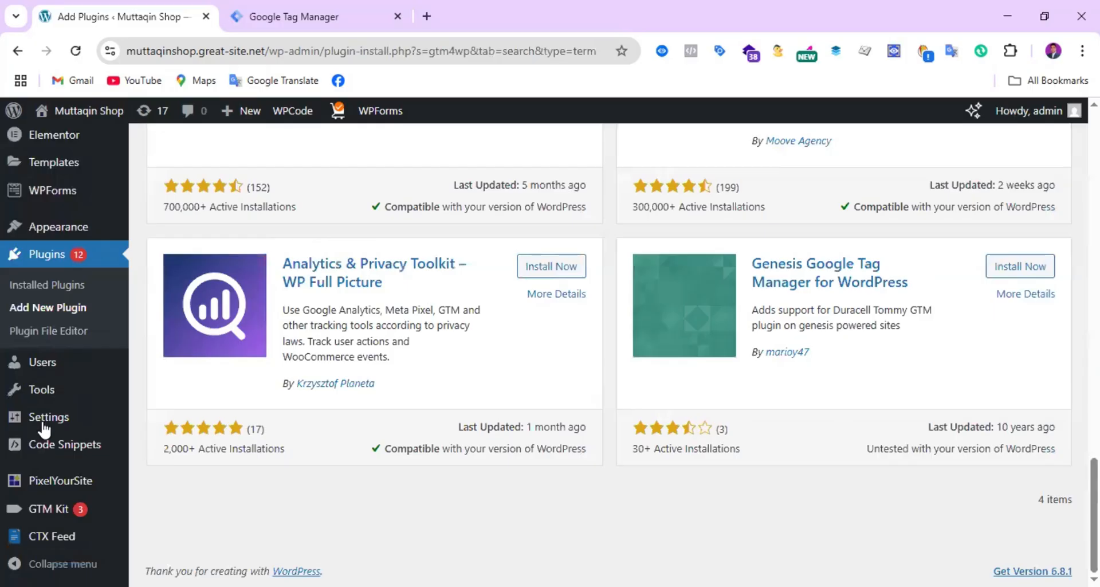
pyautogui.moveTo(49, 417)
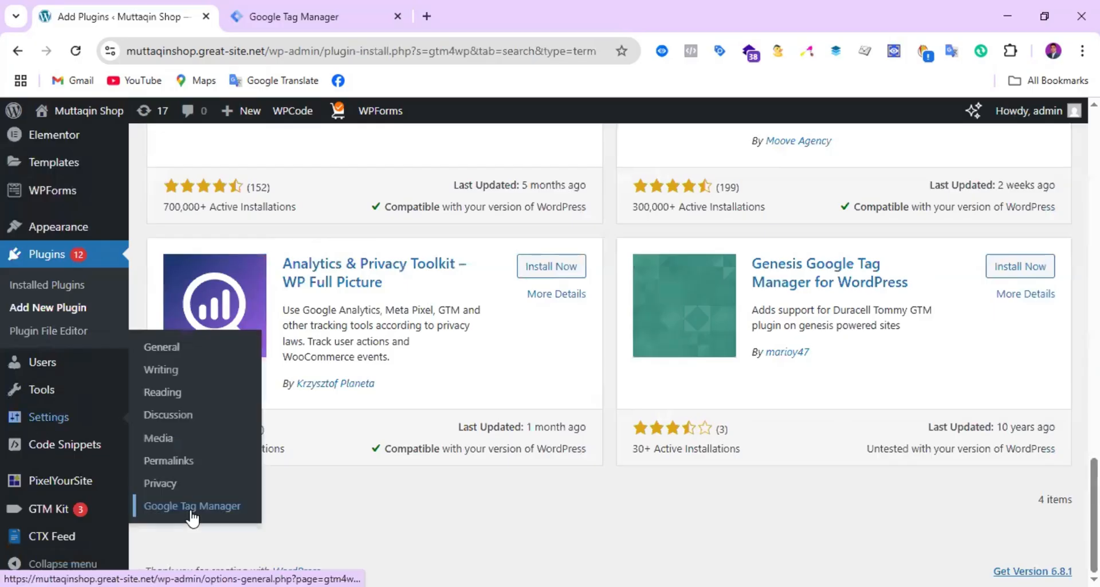
pyautogui.click(192, 511)
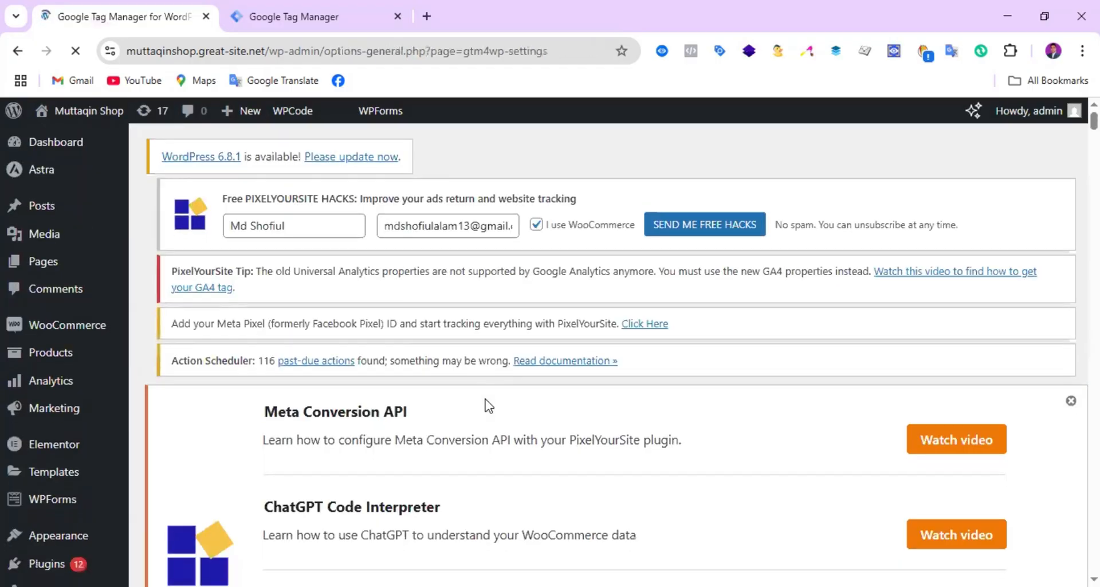
pyautogui.scroll(-7, 488, 406)
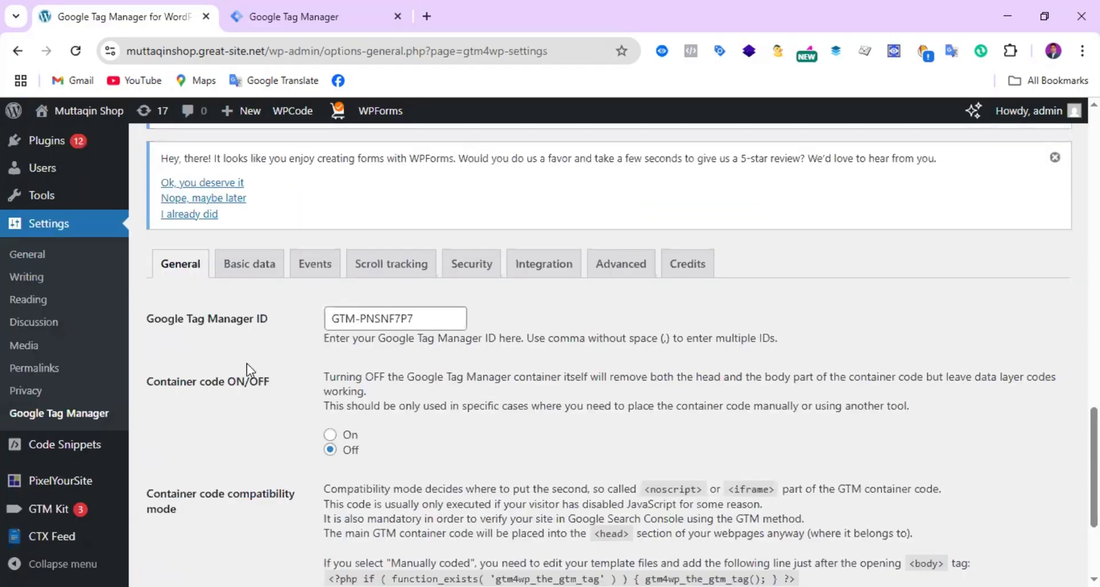
pyautogui.scroll(-2, 247, 369)
pyautogui.scroll(2, 380, 372)
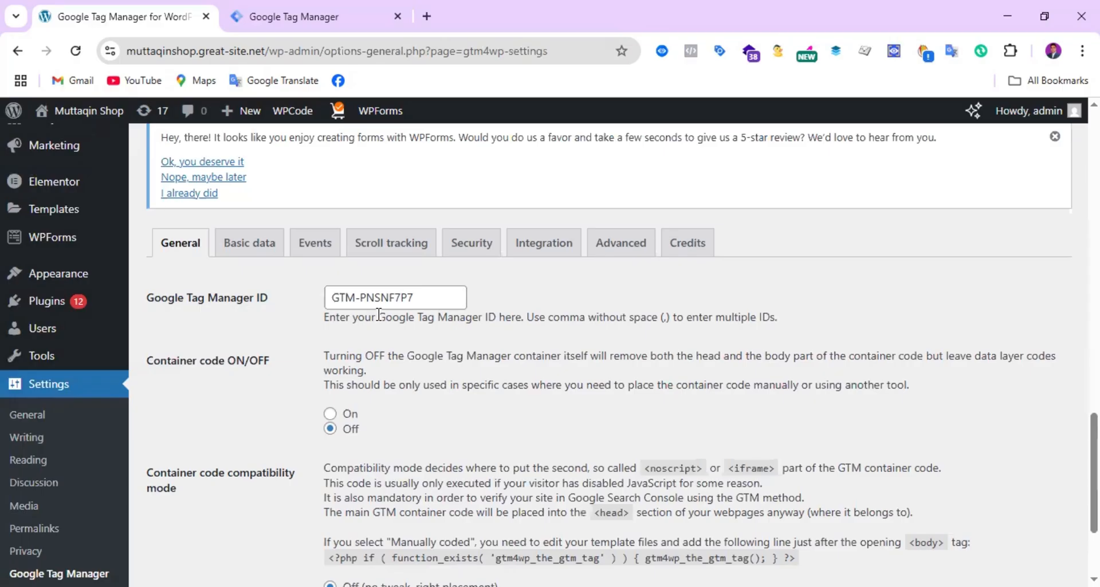
# - Switch to Google Tag Manager, open the Test-Web container's installation code and copy the container ID GTM-PNSNF7P7 from it
pyautogui.click(300, 22)
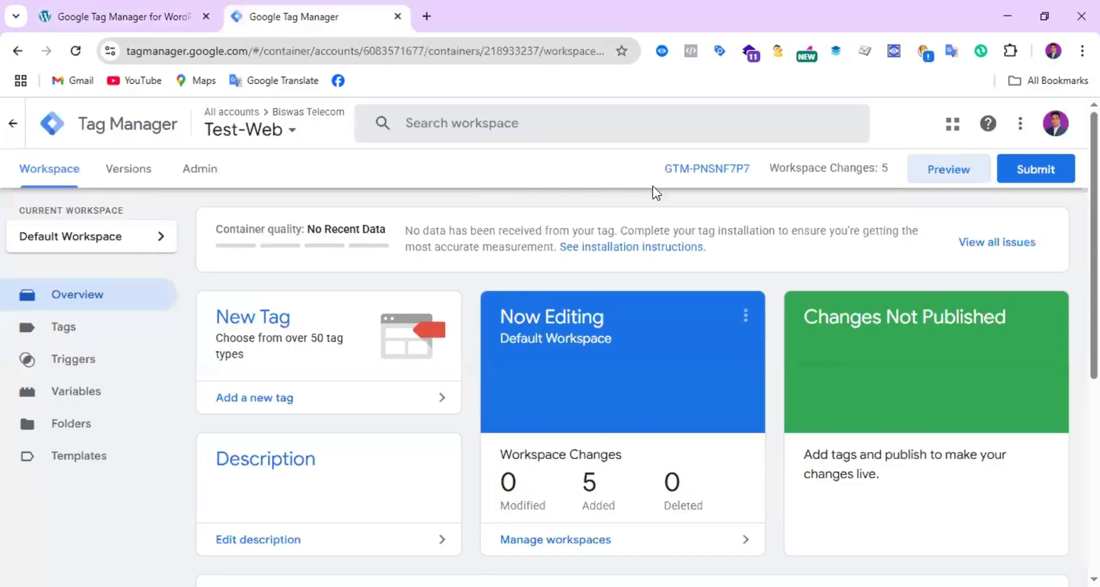
pyautogui.click(727, 172)
pyautogui.scroll(-3, 516, 333)
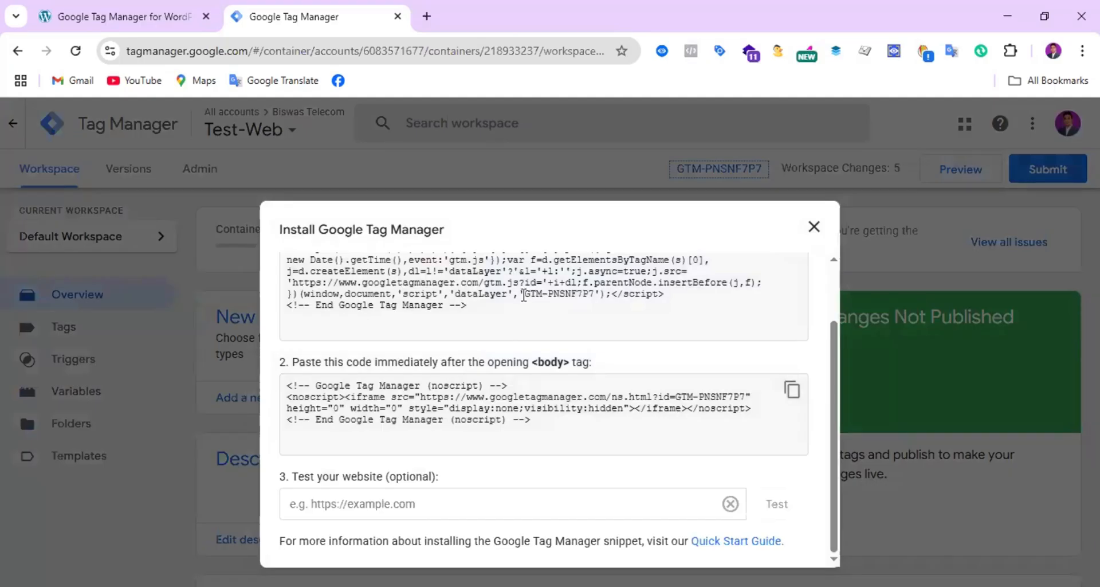
pyautogui.moveTo(525, 294); pyautogui.dragTo(593, 295)
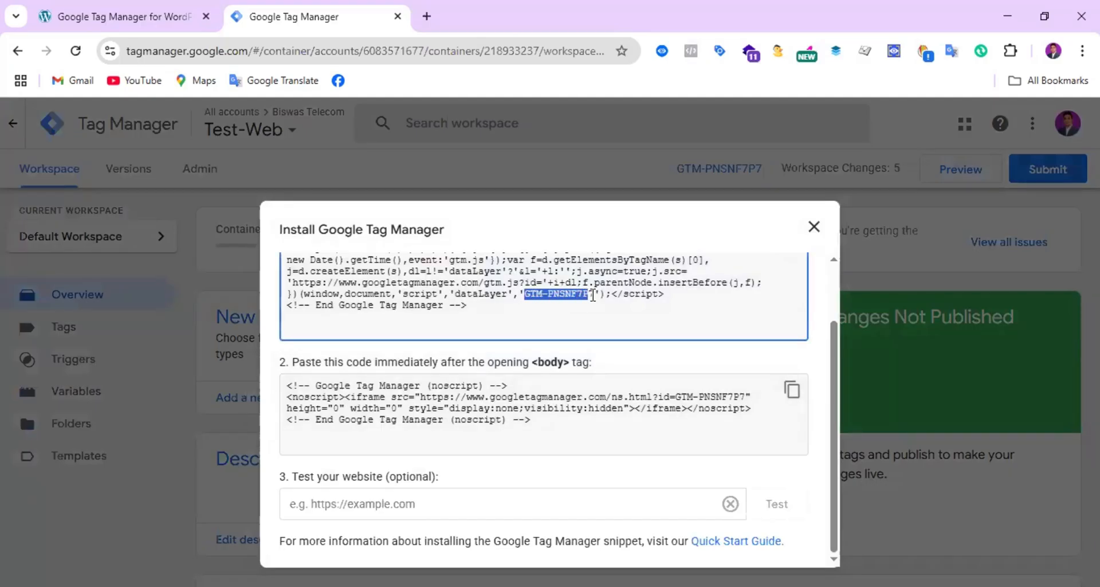
pyautogui.rightClick(569, 296)
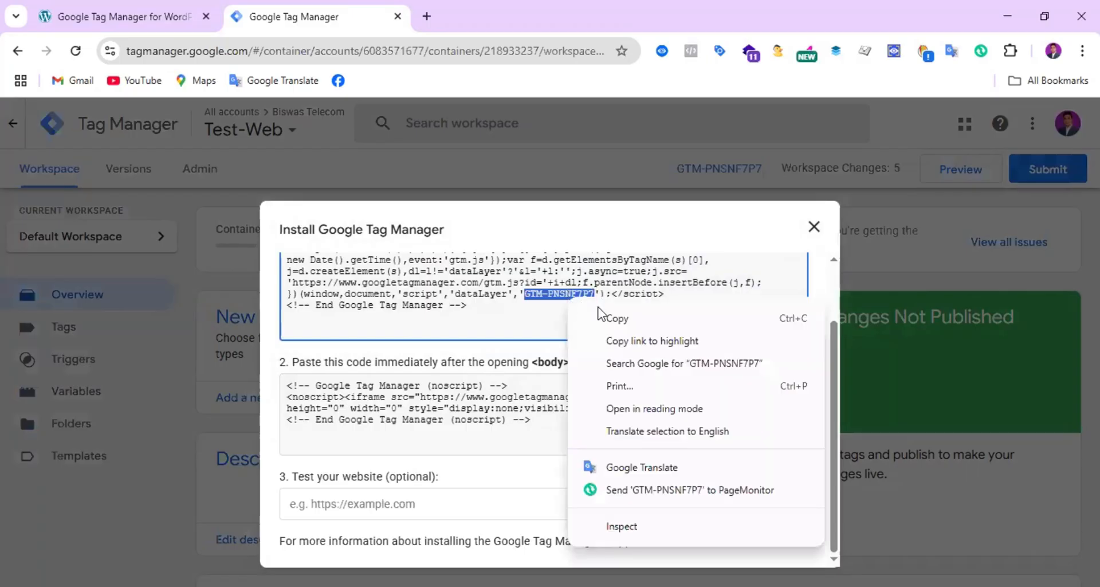
pyautogui.click(619, 317)
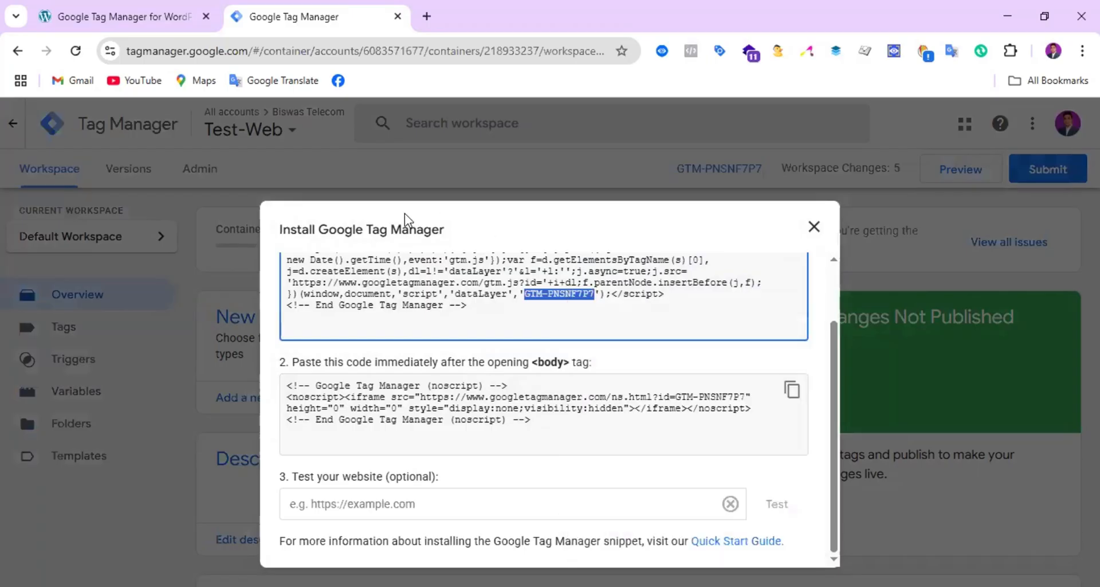
# - Return to the WordPress plugin settings and replace the Google Tag Manager ID with the copied GTM-PNSNF7P7
pyautogui.click(117, 16)
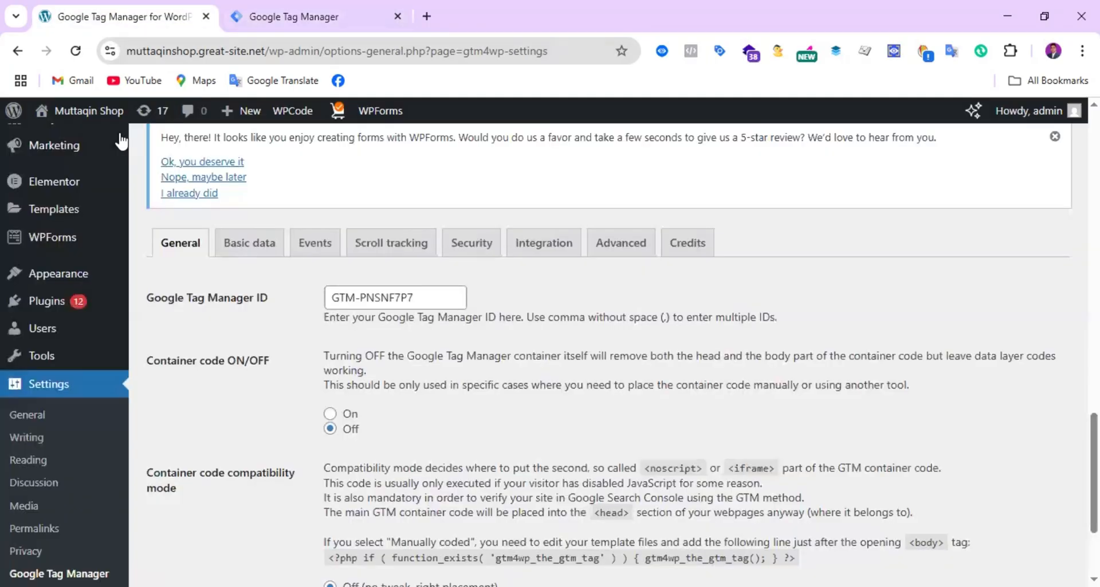
pyautogui.tripleClick(374, 295)
pyautogui.rightClick(356, 301)
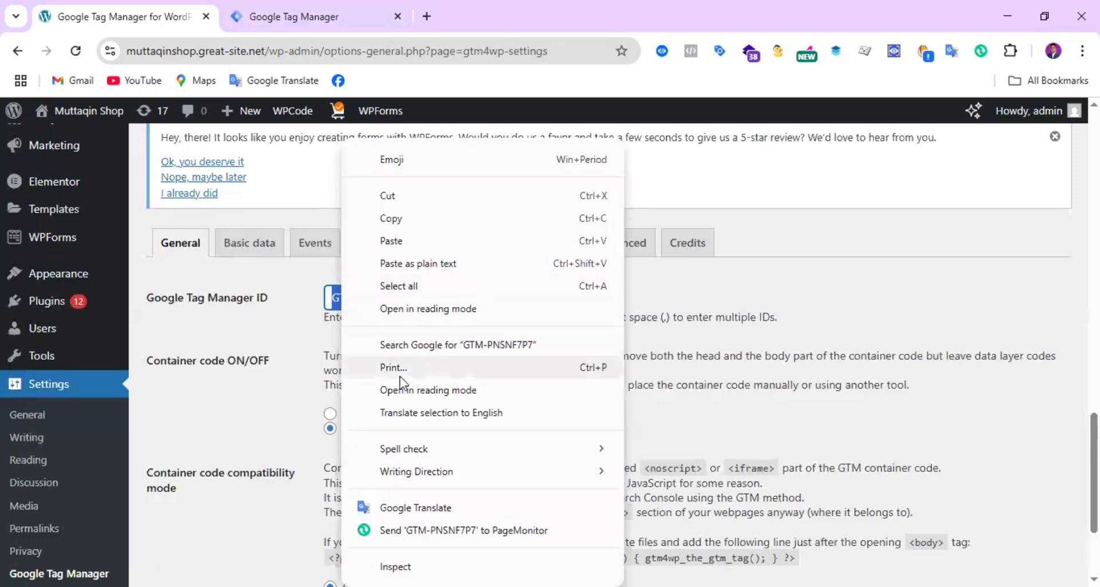
pyautogui.click(390, 239)
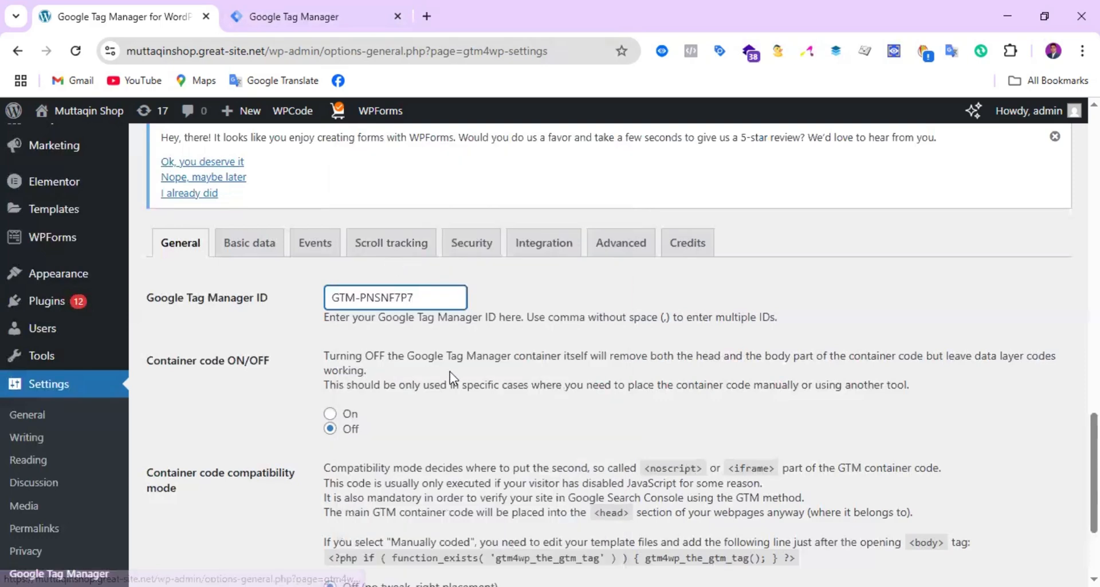
# - Set the container code to On and save the plugin settings
pyautogui.scroll(-3, 450, 371)
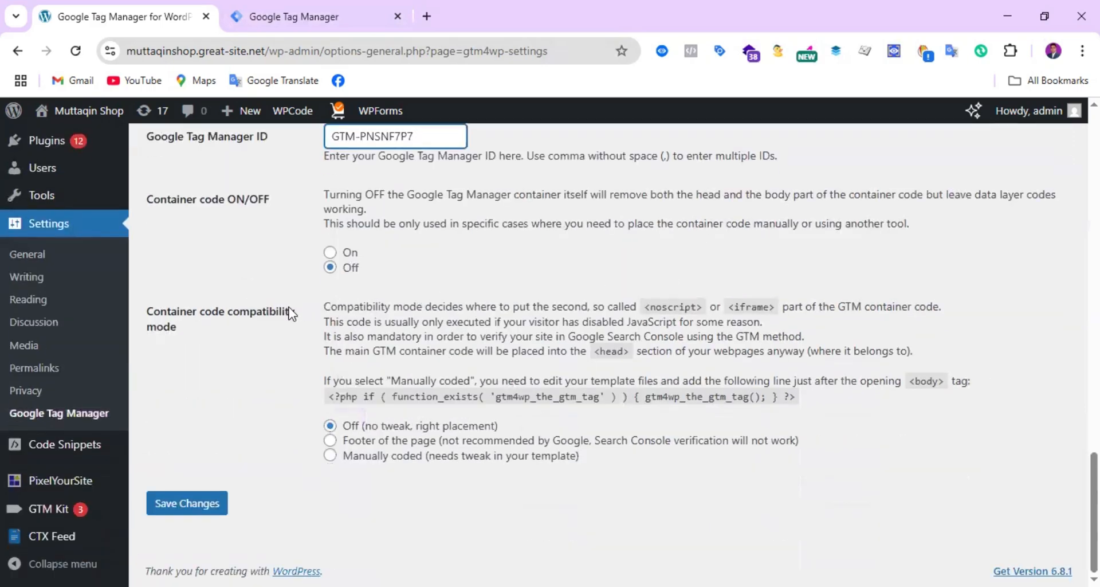
pyautogui.click(330, 252)
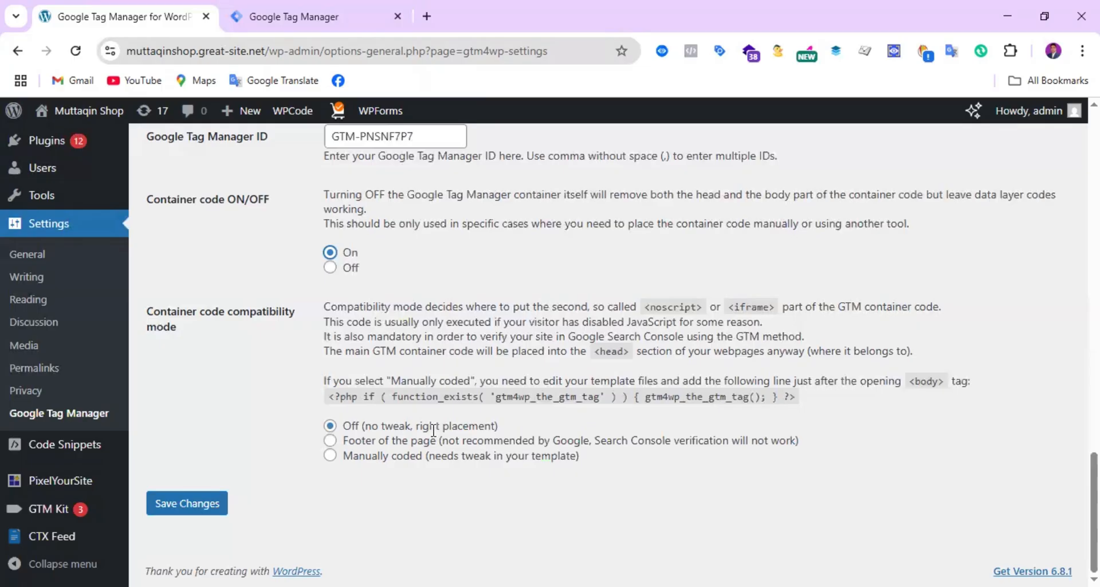
pyautogui.click(186, 506)
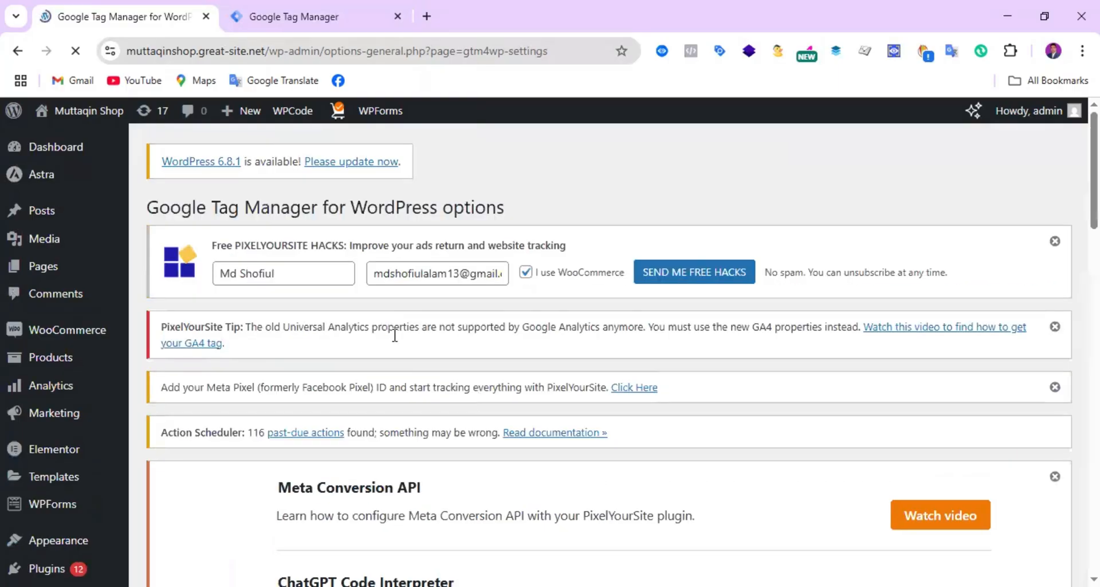
# - Open the WooCommerce integration options in the Google Tag Manager plugin settings
pyautogui.scroll(-2, 395, 338)
pyautogui.scroll(-5, 568, 342)
pyautogui.scroll(4, 568, 345)
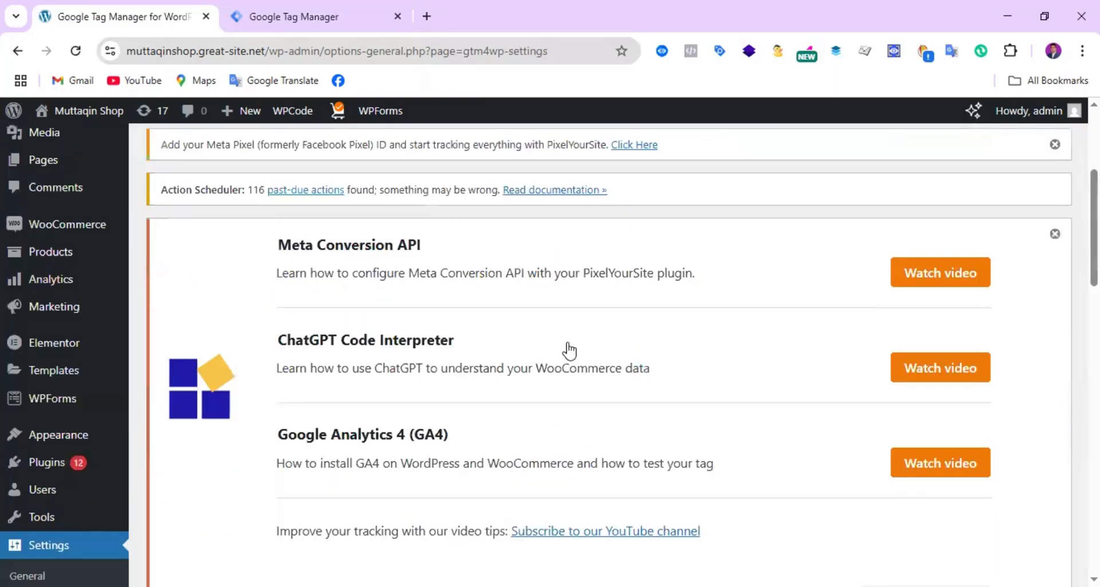
pyautogui.scroll(4, 252, 318)
pyautogui.scroll(-7, 380, 352)
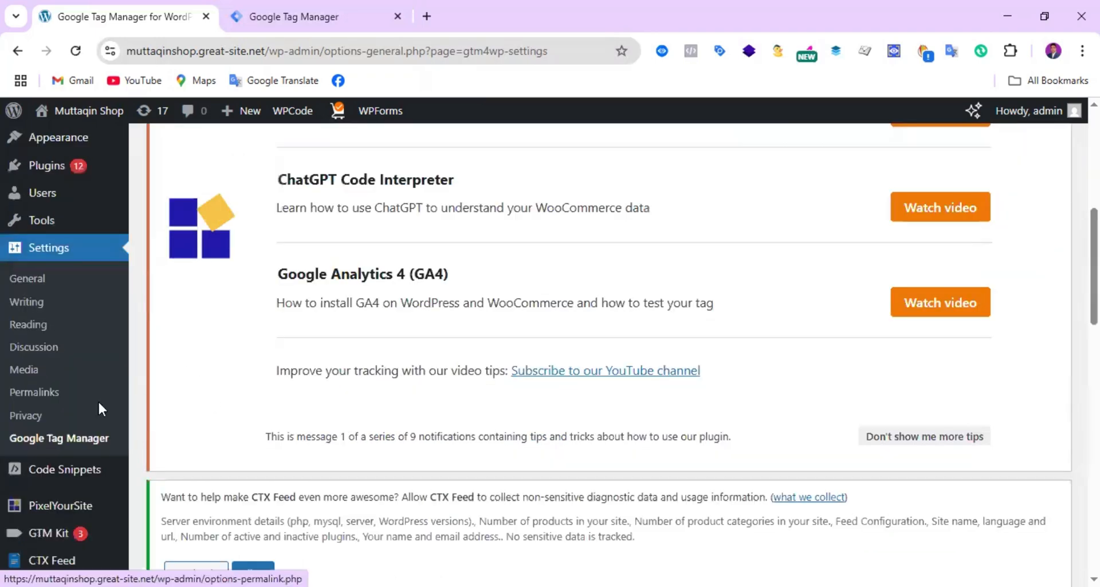
pyautogui.scroll(-4, 122, 380)
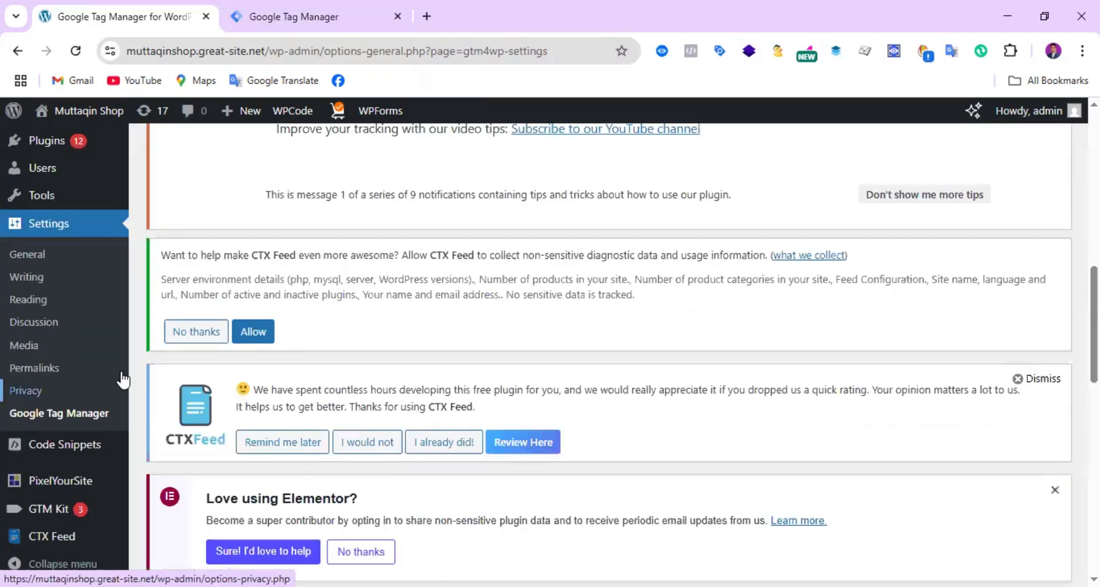
pyautogui.scroll(-8, 552, 270)
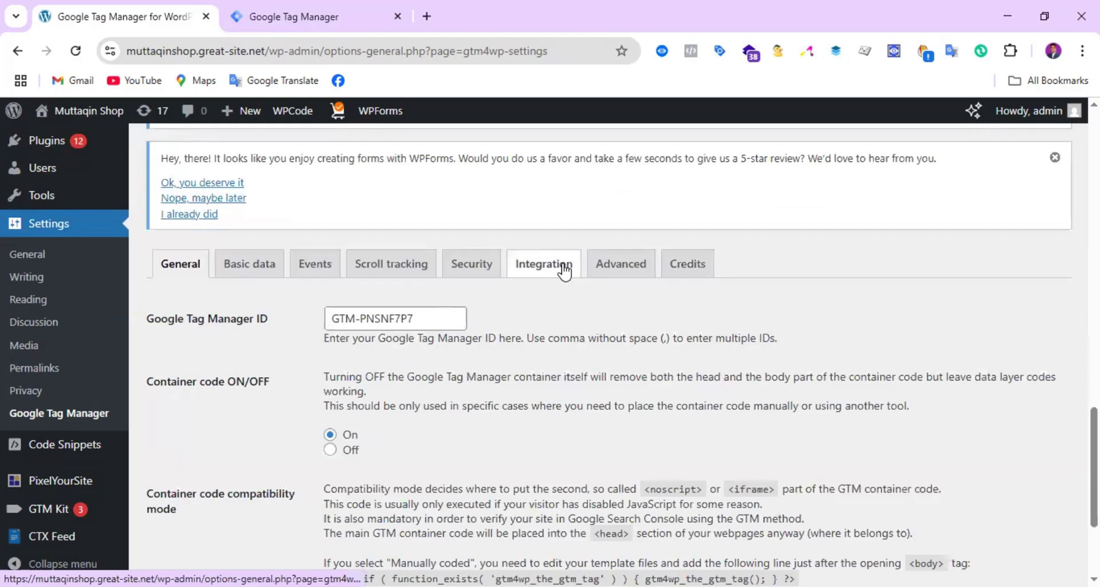
pyautogui.click(564, 271)
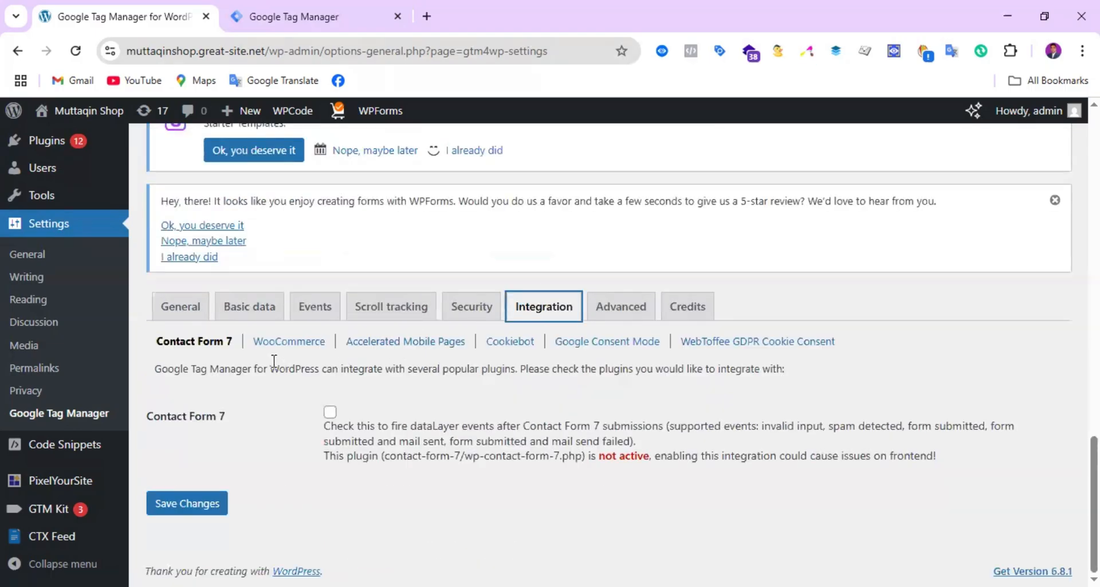
pyautogui.click(296, 343)
pyautogui.scroll(-2, 419, 390)
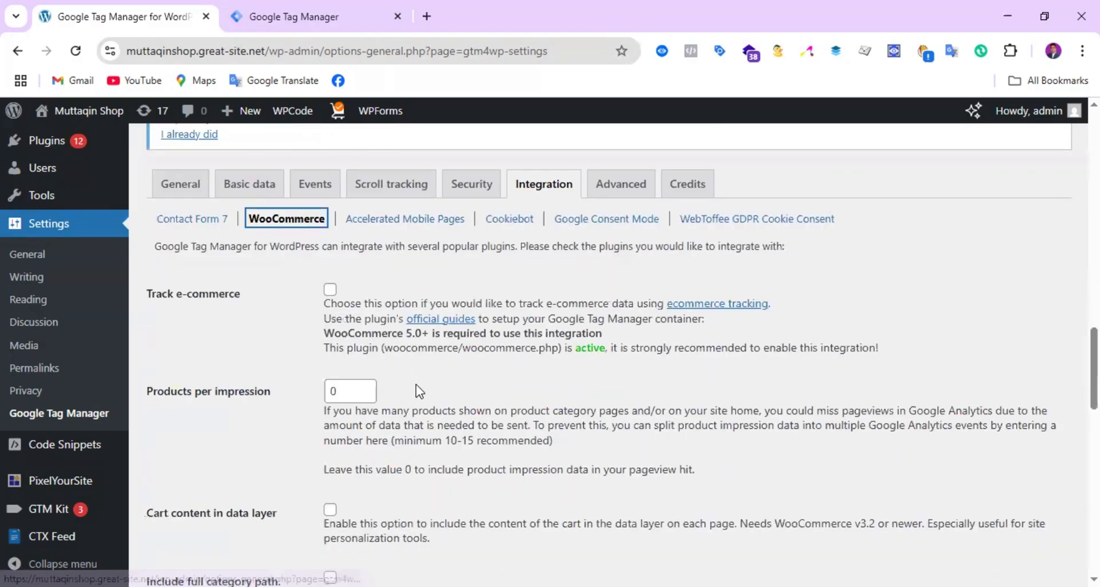
# - Enable Track e-commerce, Customer data in data layer and Order data in data layer in the WooCommerce integration options
pyautogui.scroll(-2, 420, 392)
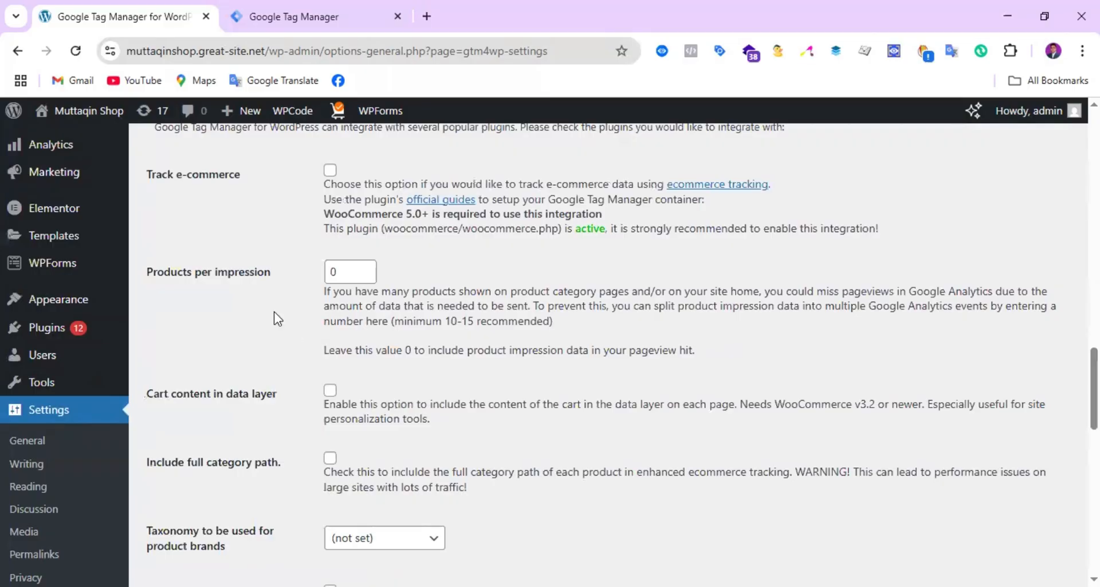
pyautogui.click(330, 171)
pyautogui.scroll(-1, 405, 368)
pyautogui.scroll(-2, 350, 378)
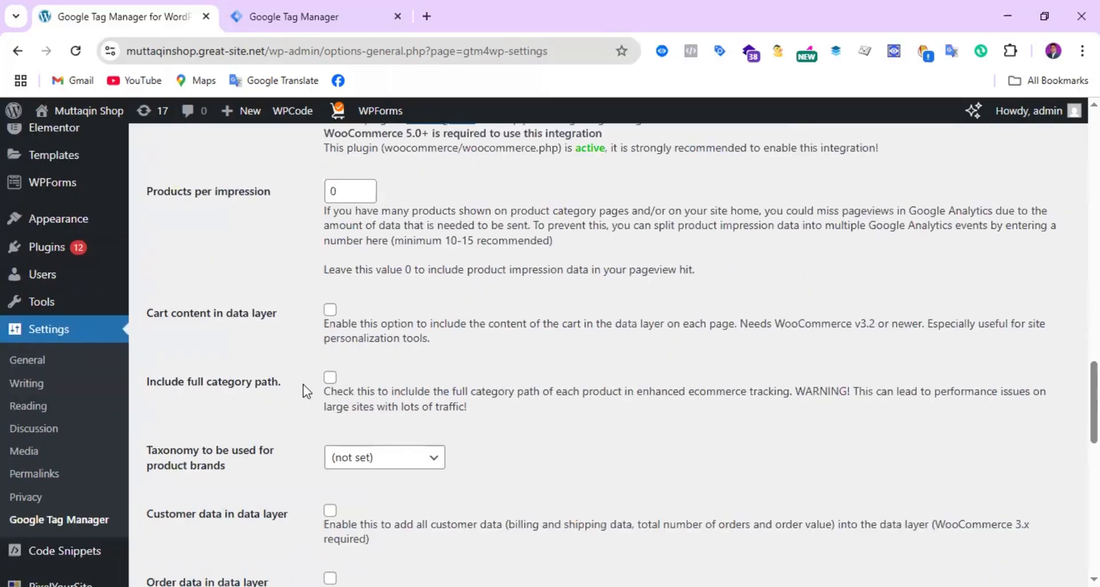
pyautogui.scroll(-3, 270, 372)
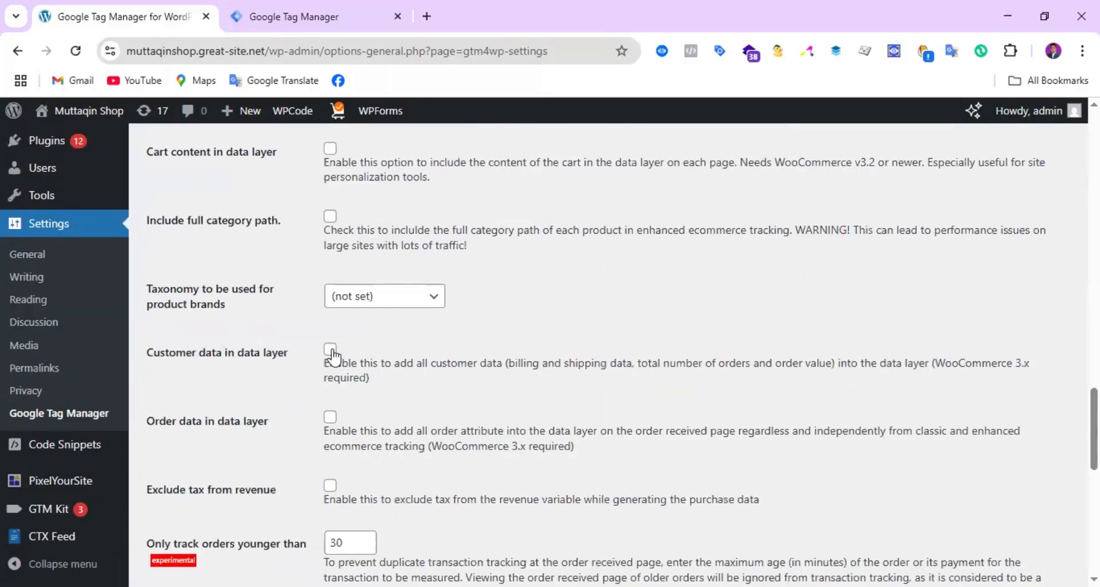
pyautogui.click(331, 351)
pyautogui.scroll(-2, 151, 358)
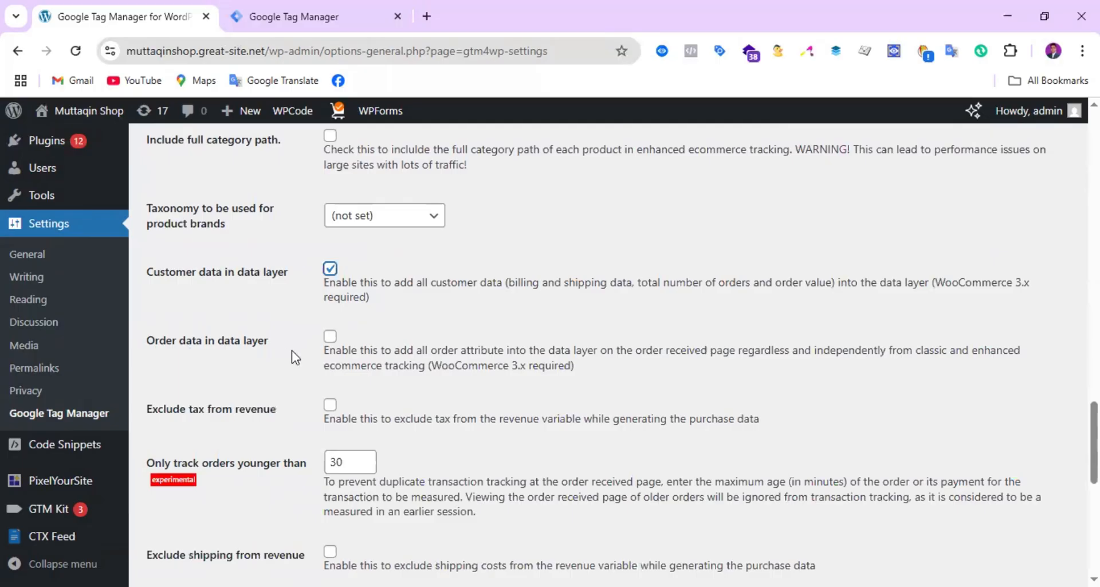
pyautogui.click(331, 336)
pyautogui.scroll(-3, 218, 417)
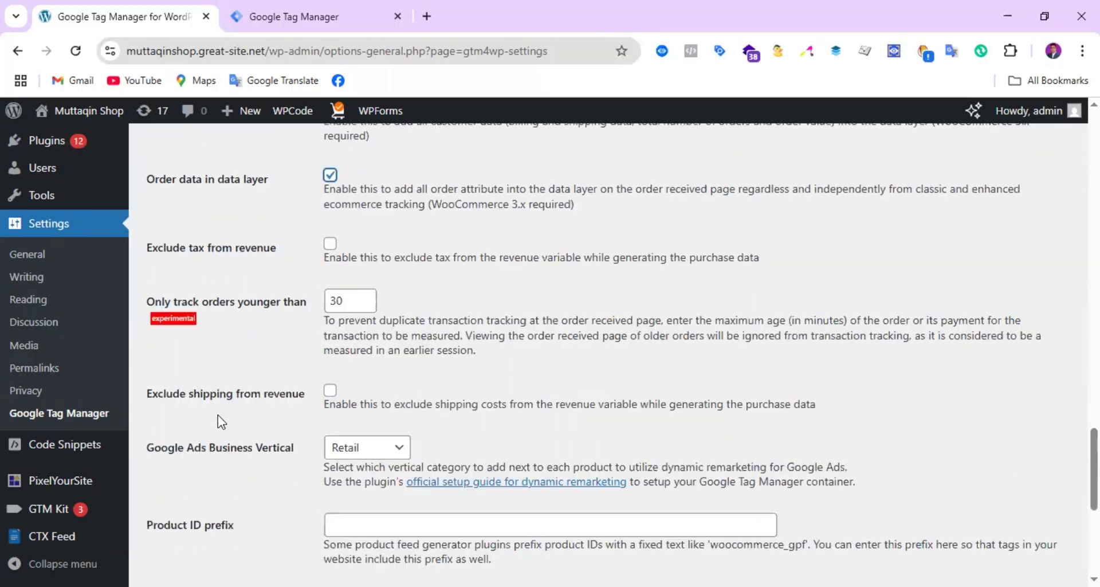
# - Enable Clear ecommerce object before new event and save the plugin settings
pyautogui.scroll(-4, 218, 417)
pyautogui.scroll(-3, 218, 421)
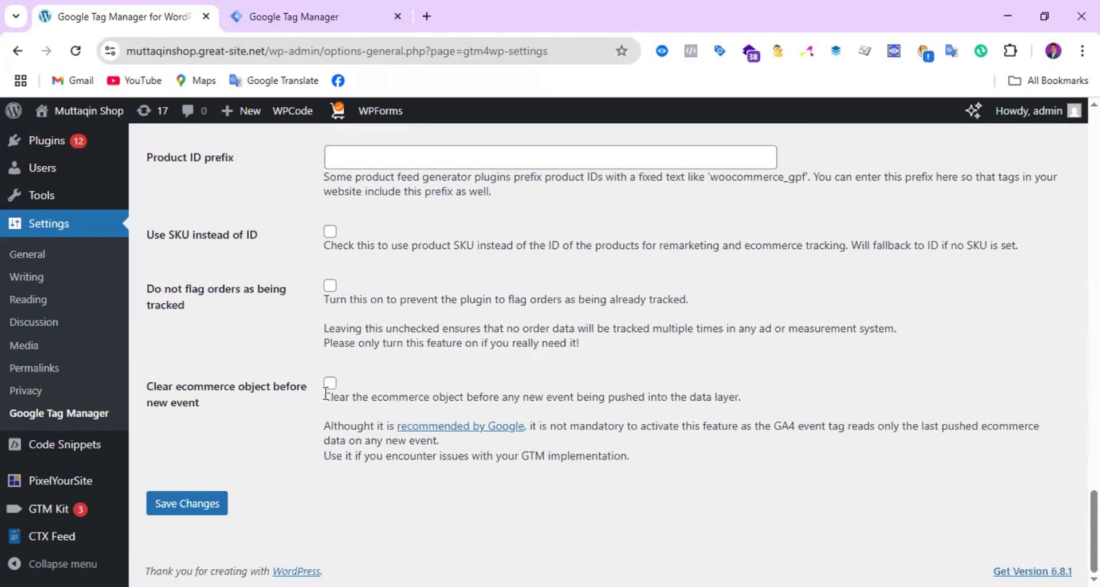
pyautogui.click(331, 384)
pyautogui.click(201, 504)
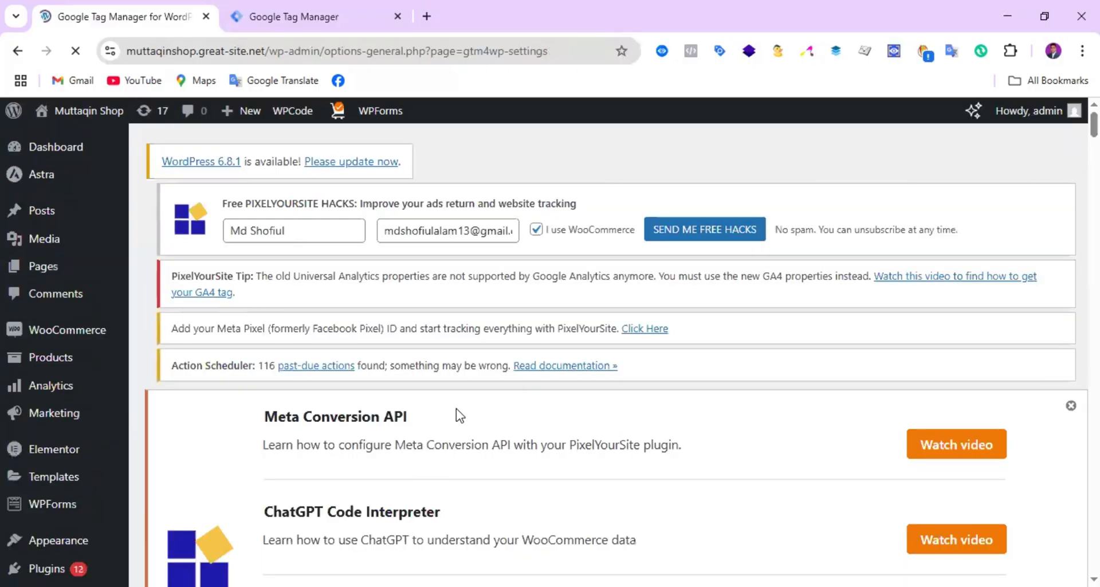
# - Look over the reloaded plugin page for the save notice and the General settings
pyautogui.scroll(-4, 457, 410)
pyautogui.scroll(-12, 457, 409)
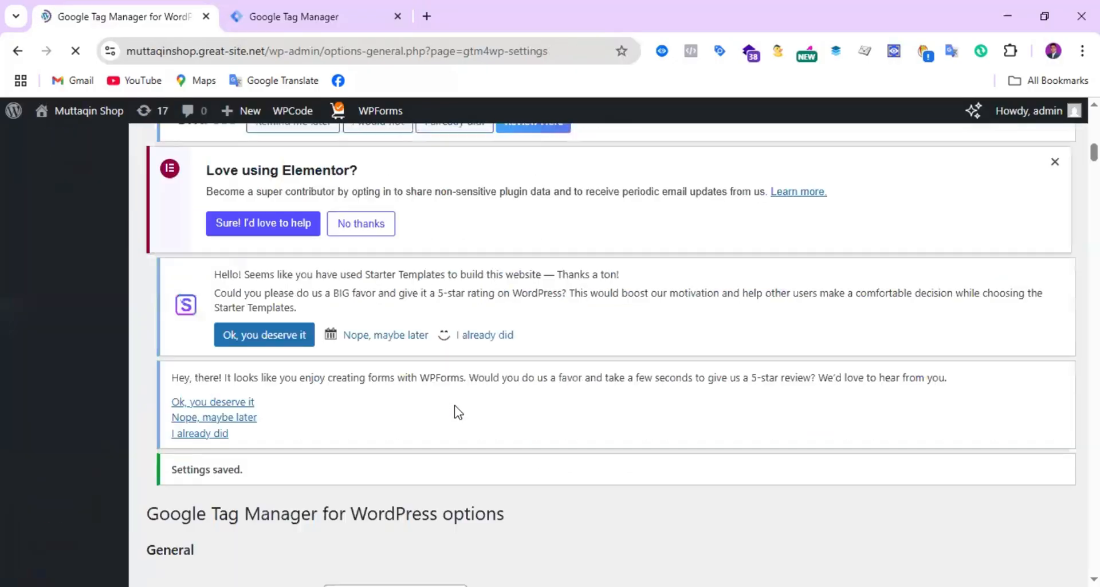
pyautogui.scroll(6, 457, 409)
pyautogui.scroll(-11, 456, 409)
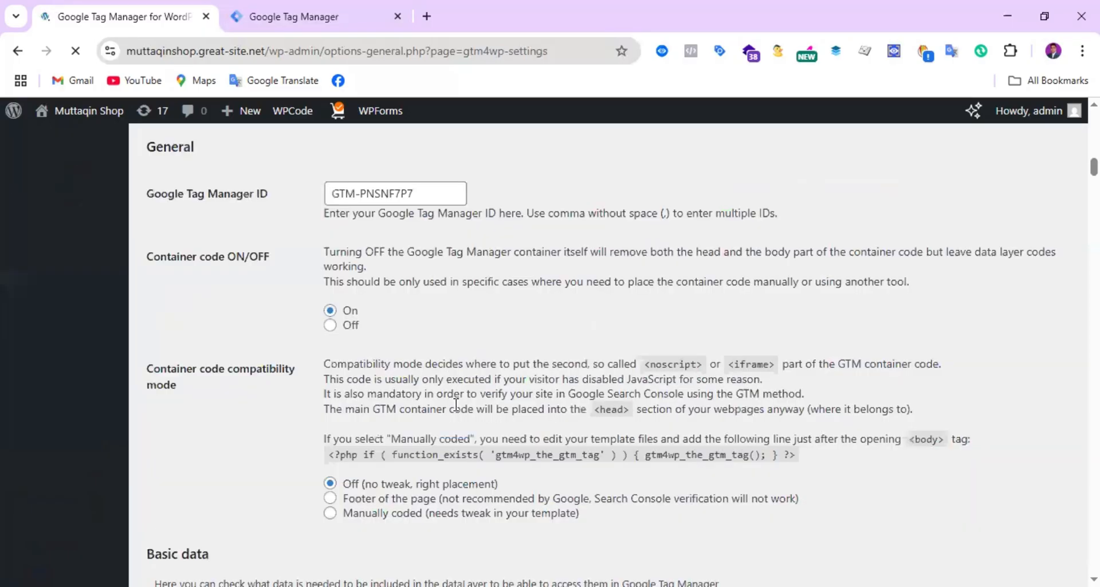
pyautogui.scroll(-7, 455, 408)
pyautogui.scroll(20, 569, 415)
pyautogui.scroll(-8, 573, 414)
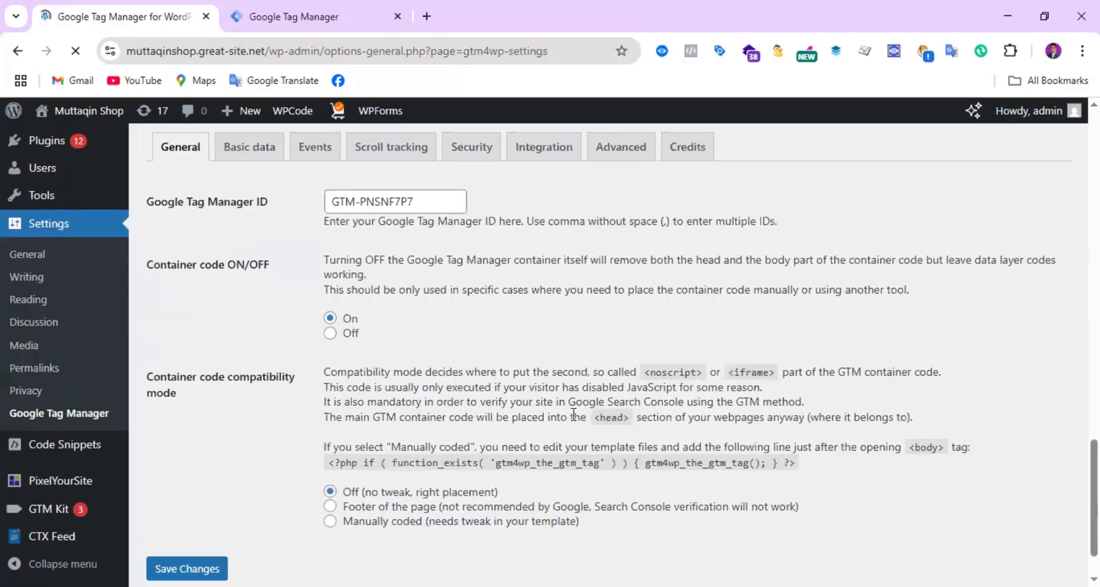
# - Switch to Google Tag Manager and close the Install Google Tag Manager dialog
pyautogui.click(321, 16)
pyautogui.click(814, 226)
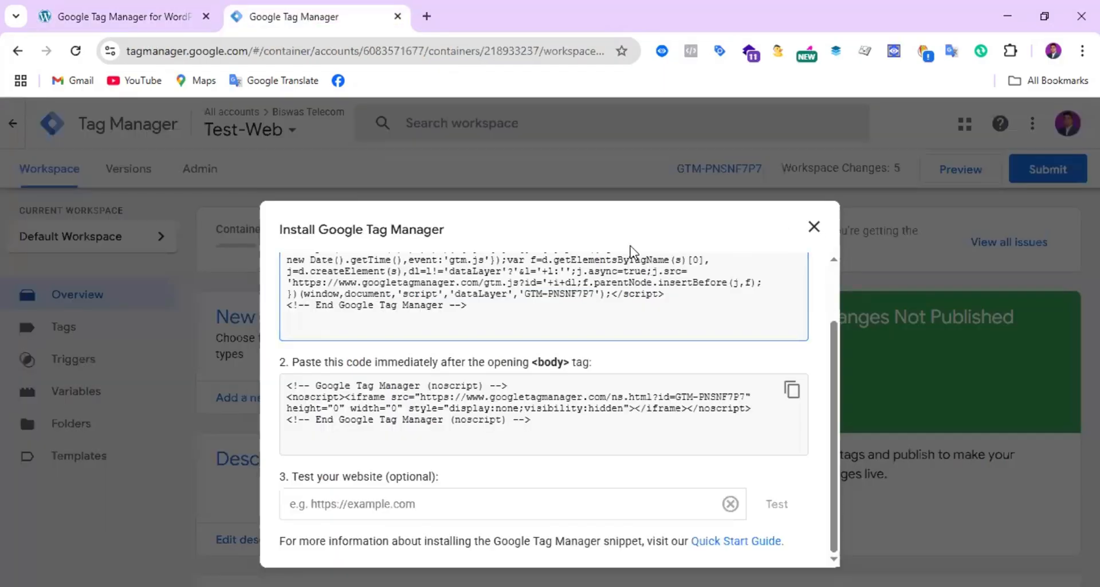
pyautogui.click(956, 175)
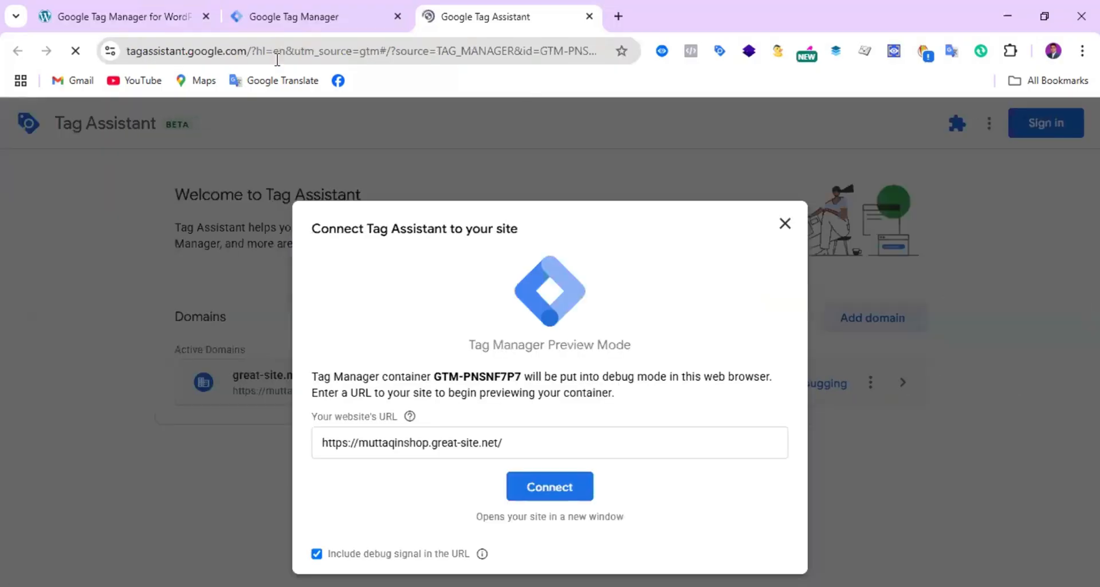
pyautogui.click(121, 16)
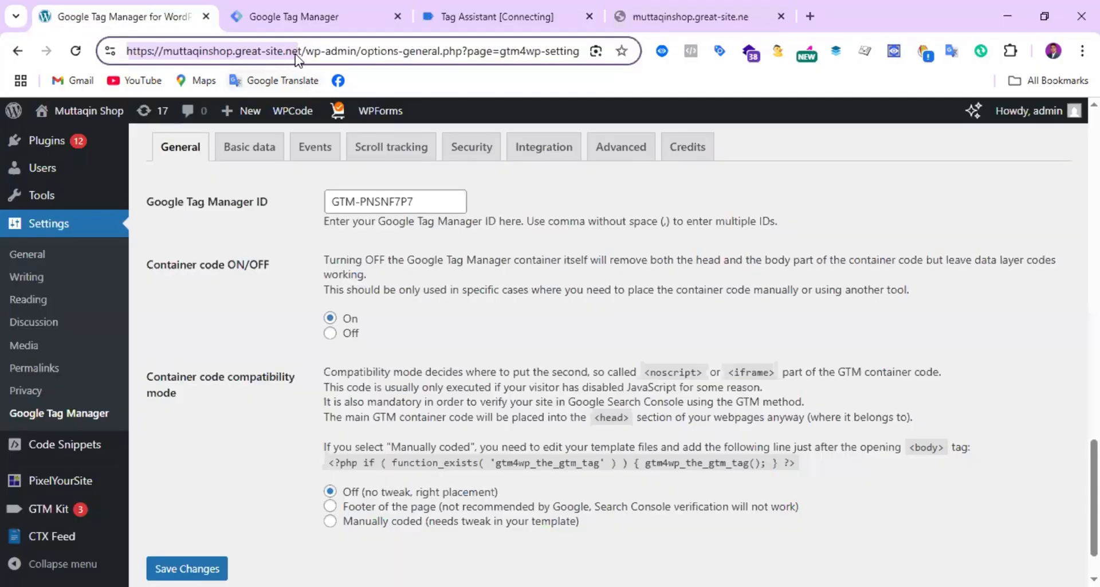
pyautogui.click(304, 50)
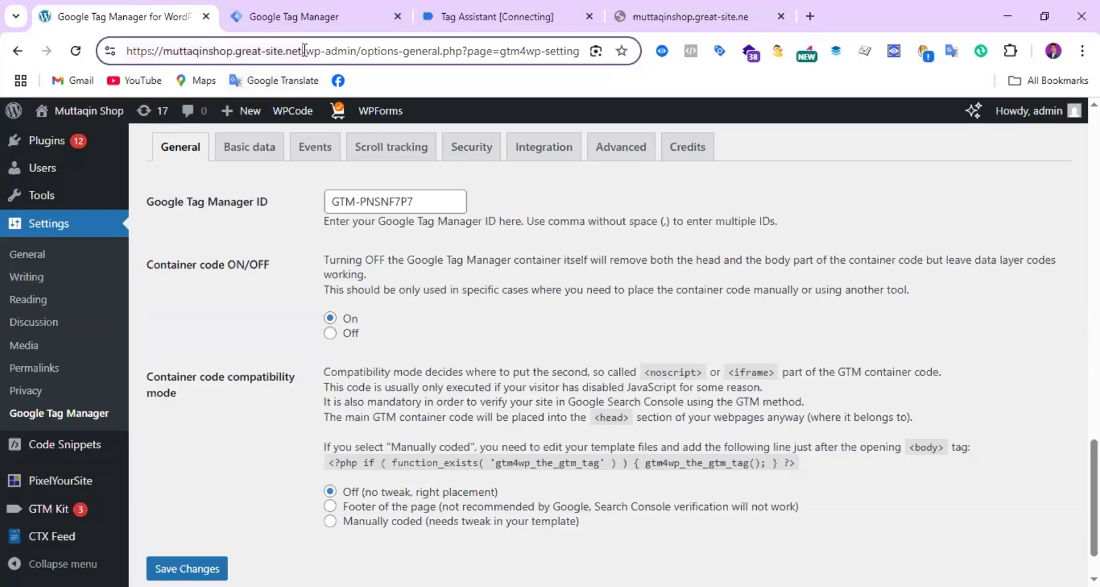
pyautogui.moveTo(305, 51); pyautogui.dragTo(121, 54)
pyautogui.rightClick(190, 52)
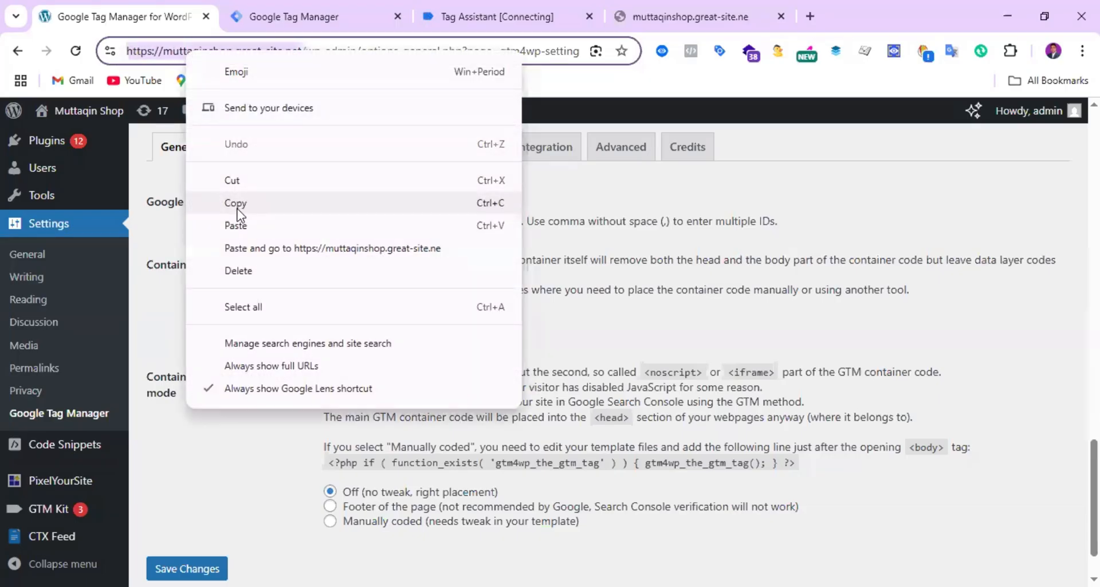
pyautogui.click(238, 208)
pyautogui.click(713, 9)
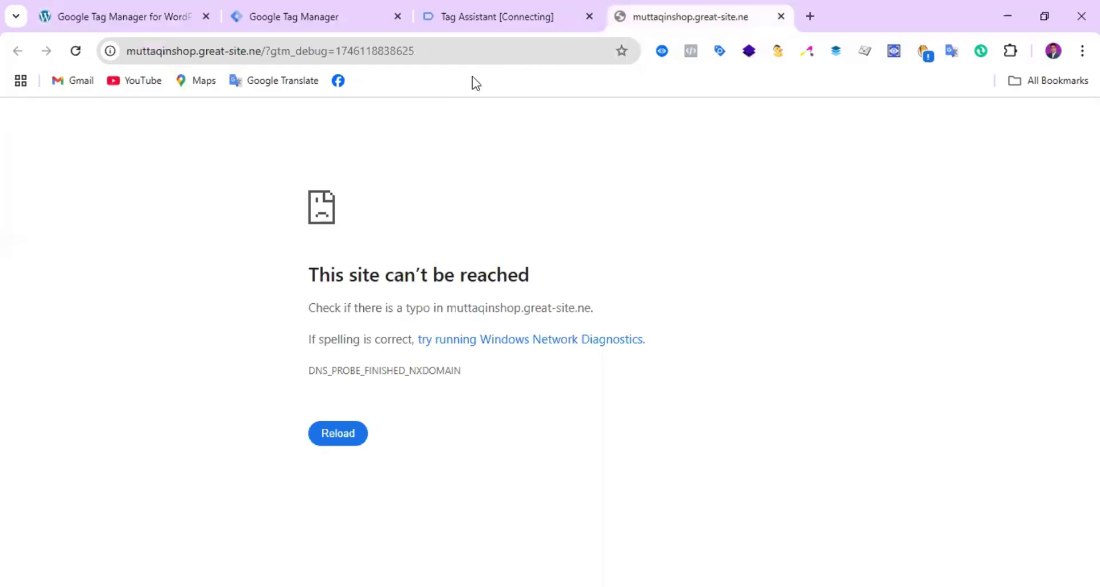
pyautogui.click(780, 16)
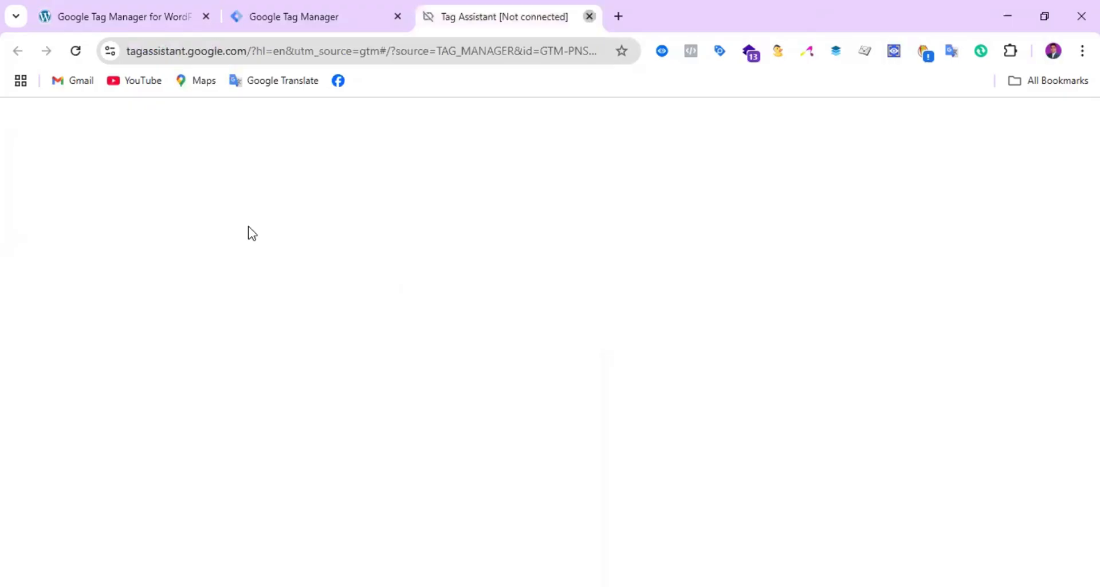
pyautogui.click(590, 16)
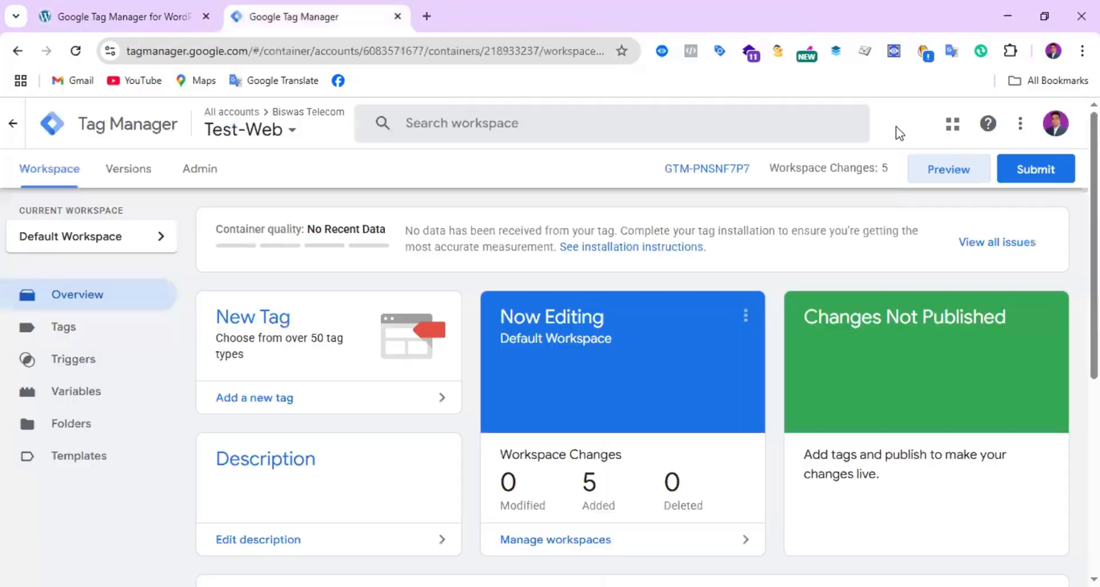
pyautogui.click(947, 172)
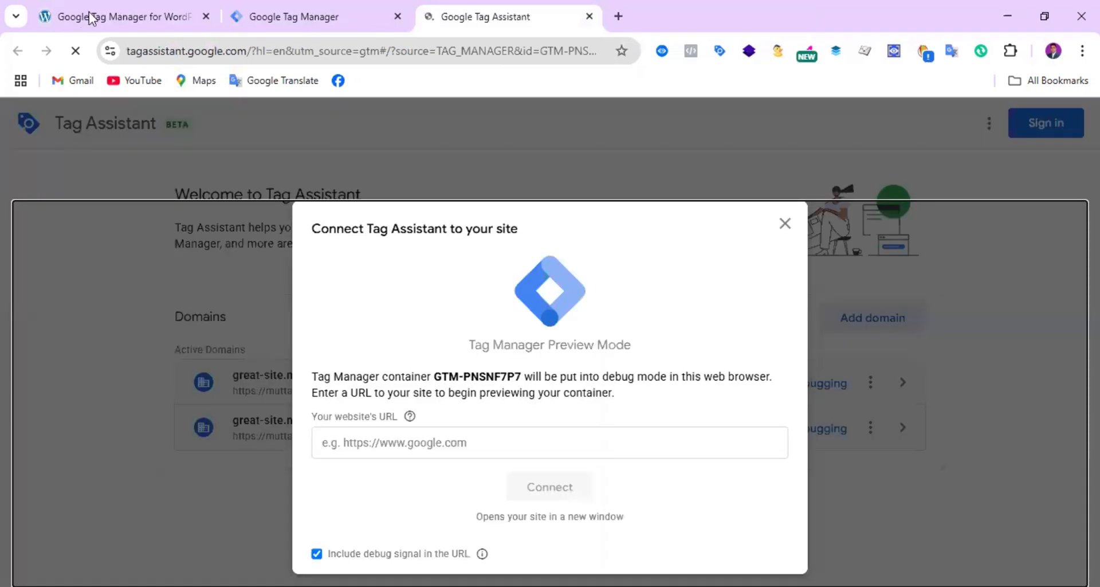
pyautogui.click(92, 16)
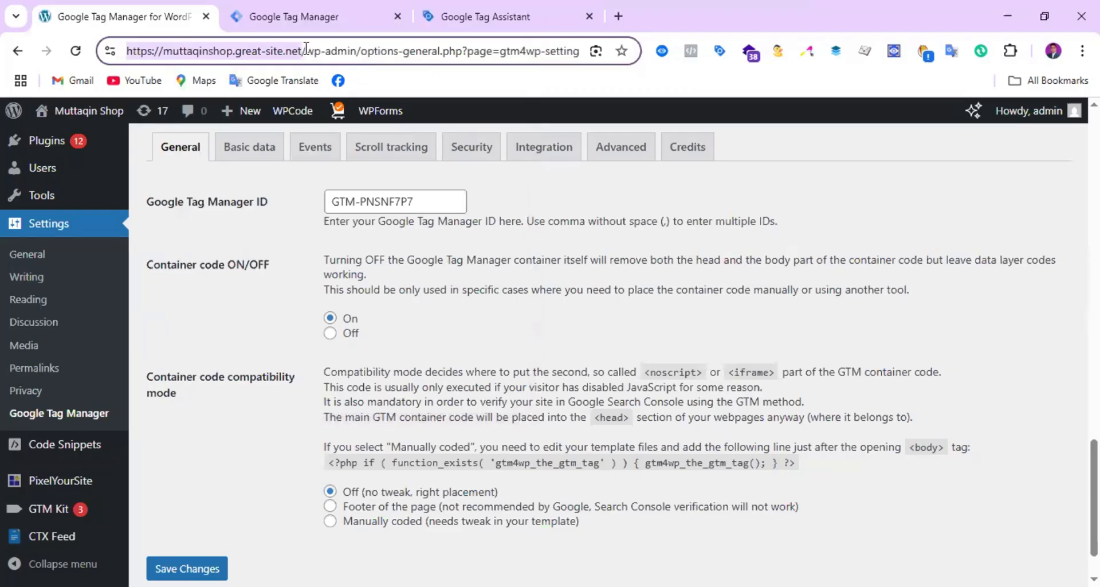
pyautogui.moveTo(307, 51); pyautogui.dragTo(121, 53)
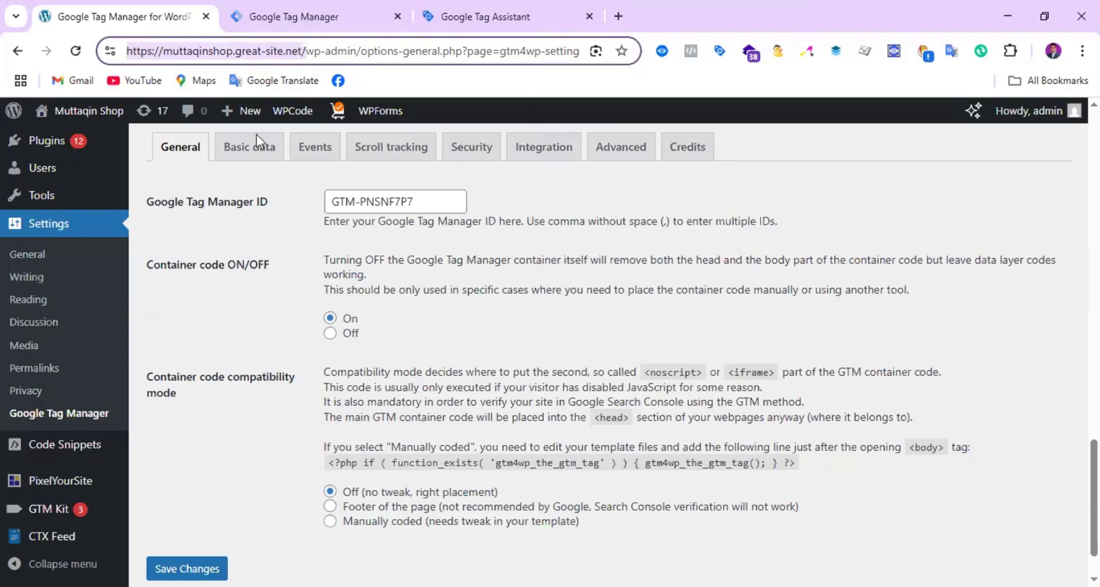
pyautogui.rightClick(231, 59)
pyautogui.click(309, 204)
pyautogui.click(532, 4)
pyautogui.rightClick(403, 439)
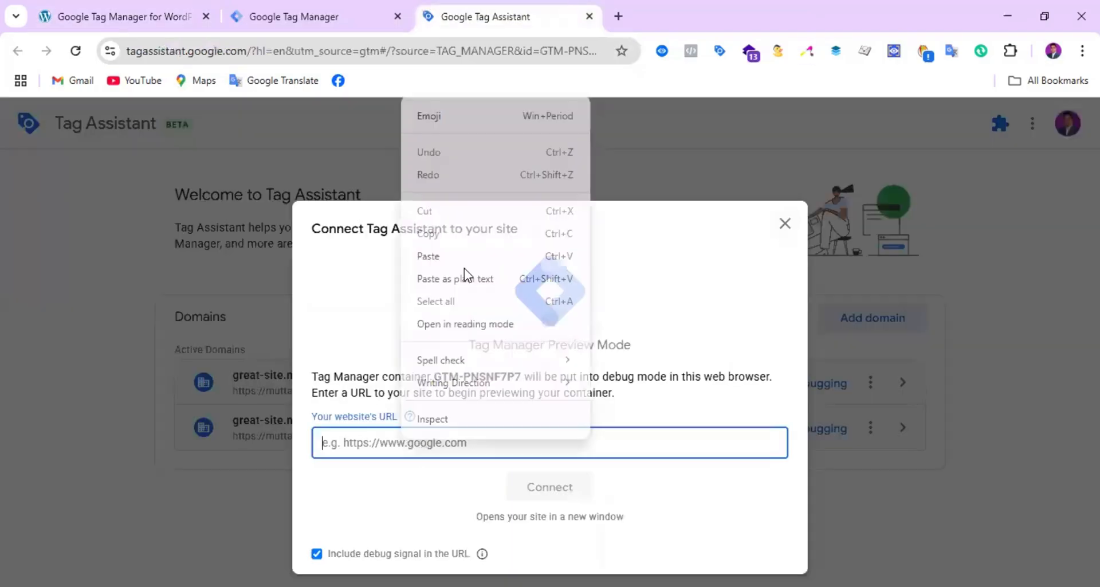
pyautogui.click(427, 257)
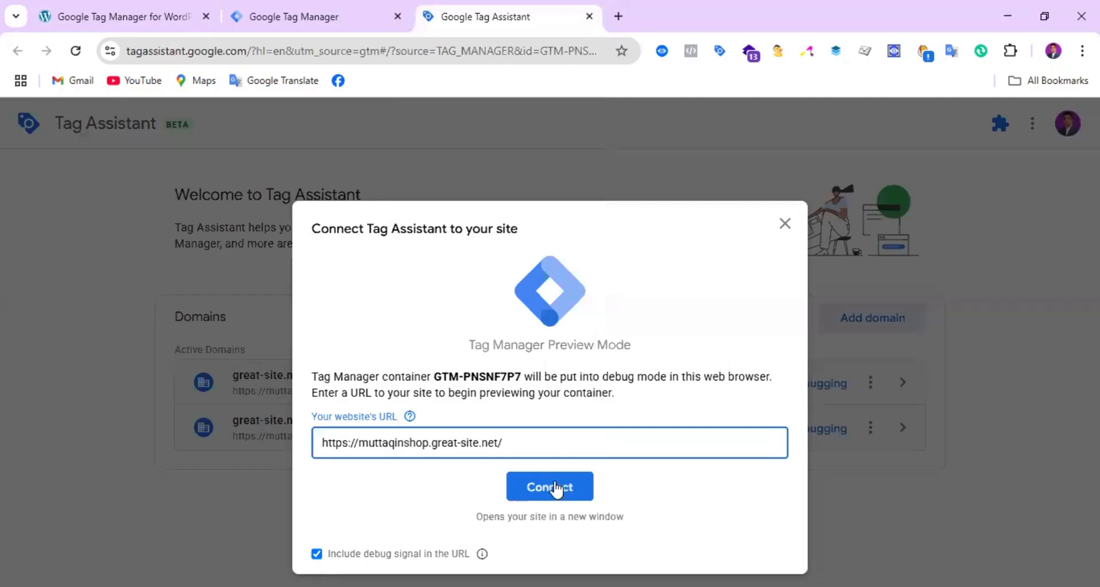
pyautogui.click(554, 488)
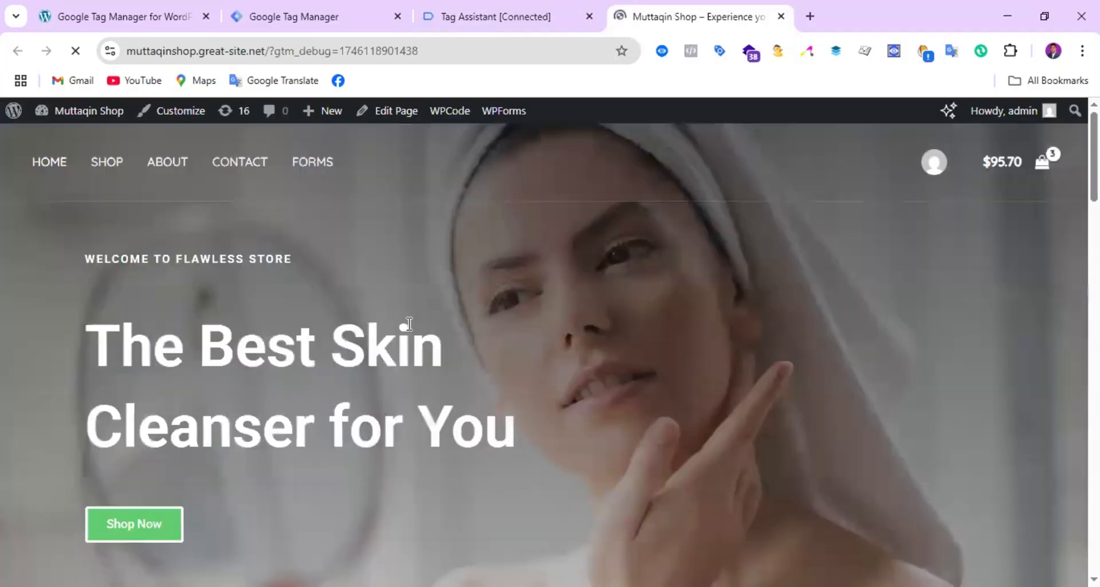
# - Browse the shop's home page in debug mode, then return to Tag Assistant and continue past the connection message
pyautogui.scroll(-10, 498, 320)
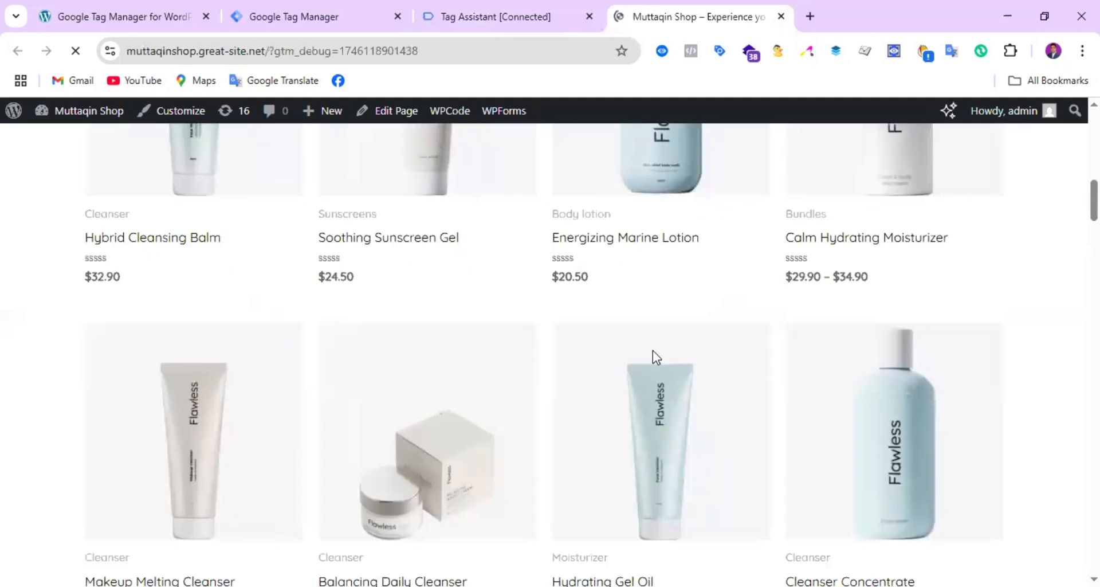
pyautogui.scroll(-7, 654, 351)
pyautogui.scroll(-15, 654, 353)
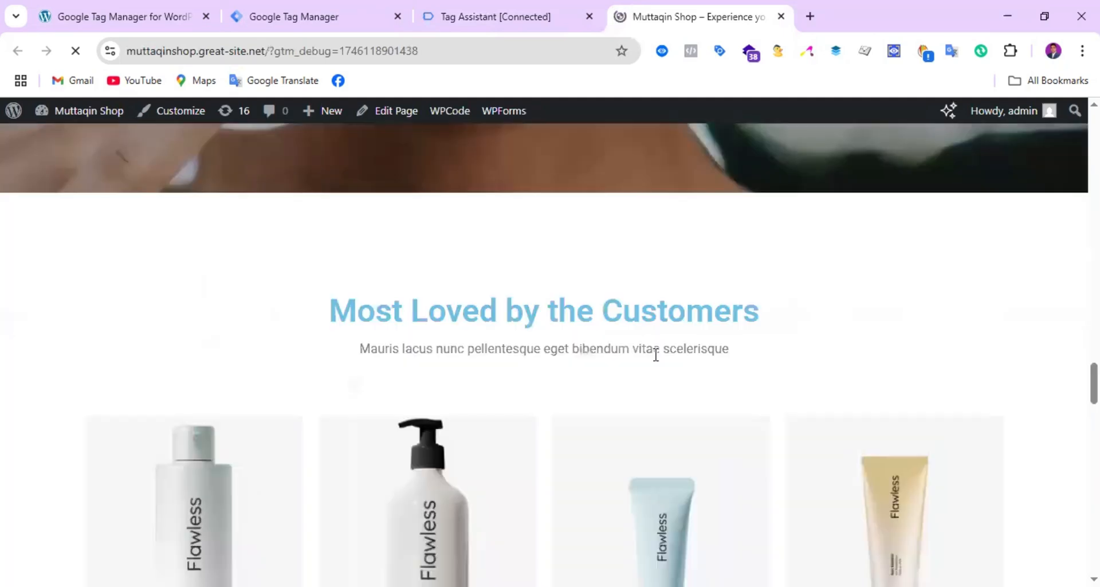
pyautogui.scroll(5, 583, 326)
pyautogui.scroll(10, 582, 327)
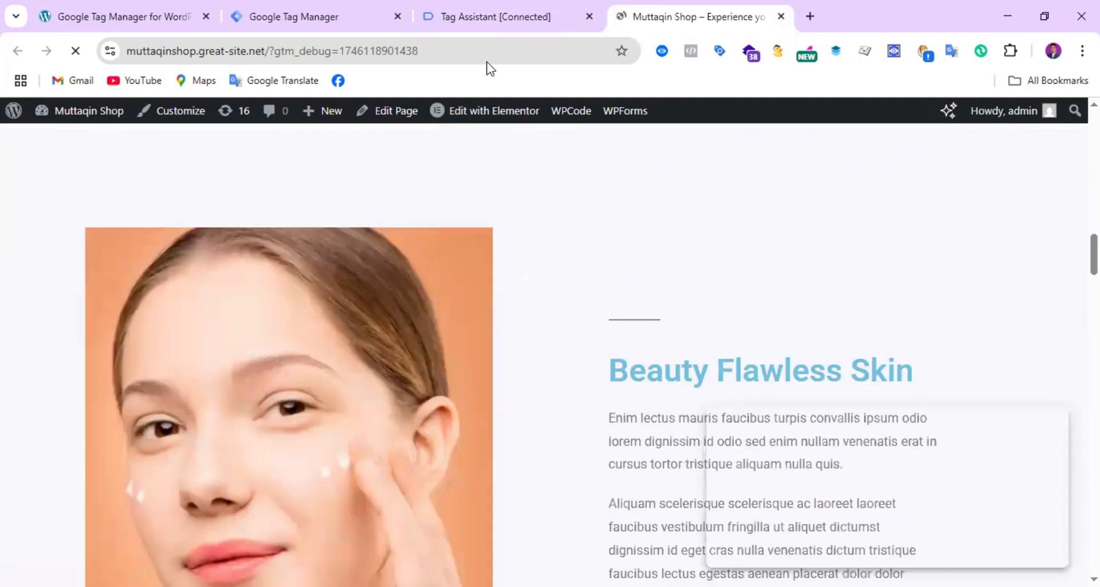
pyautogui.click(496, 15)
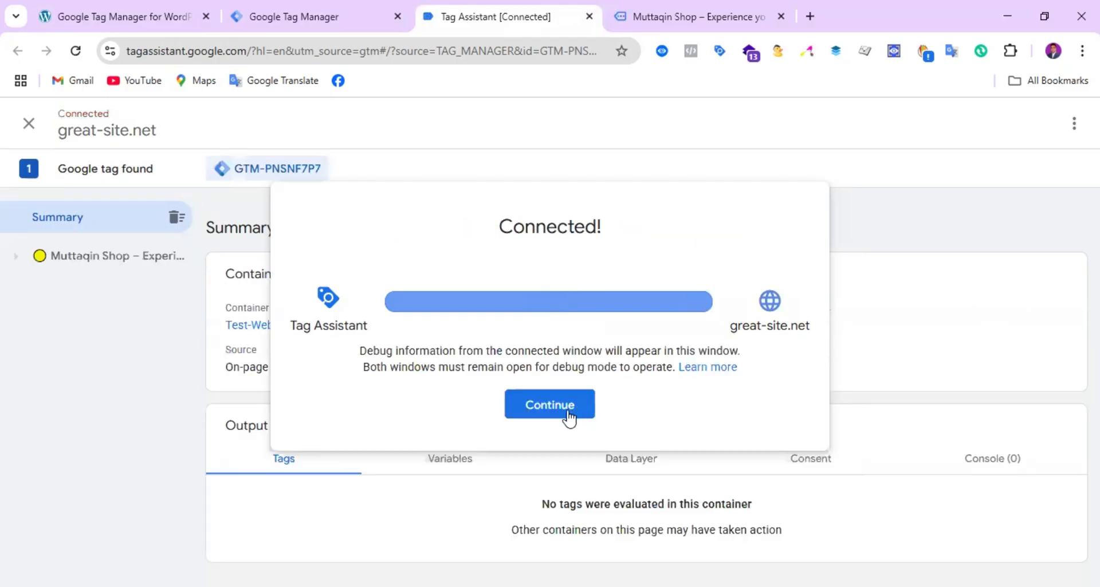
pyautogui.click(567, 414)
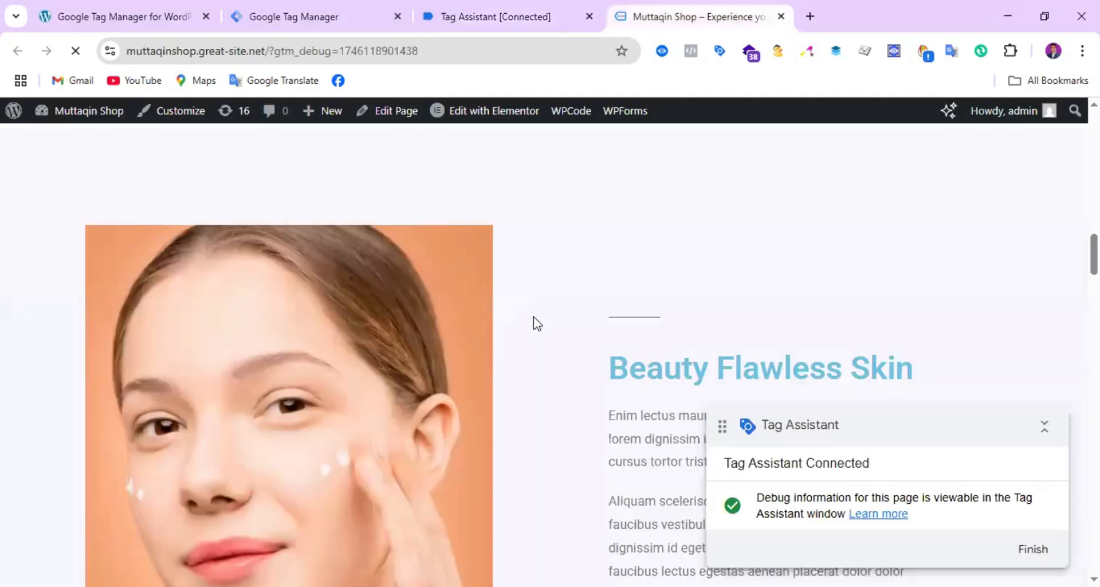
# - Open a product's page from the product list on the debug-mode shop's home page
pyautogui.scroll(-10, 534, 317)
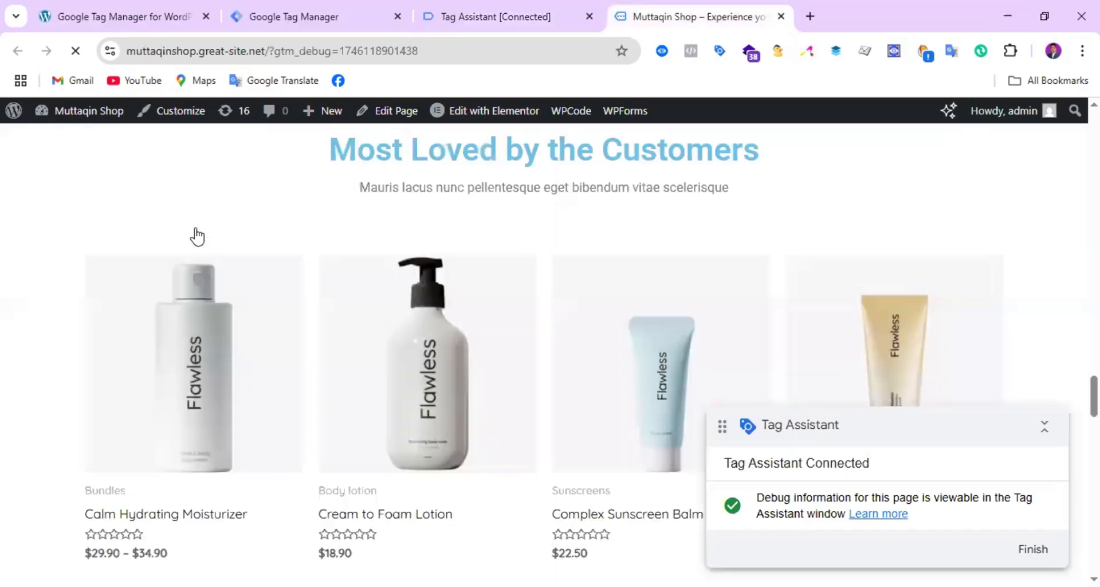
pyautogui.scroll(-3, 196, 235)
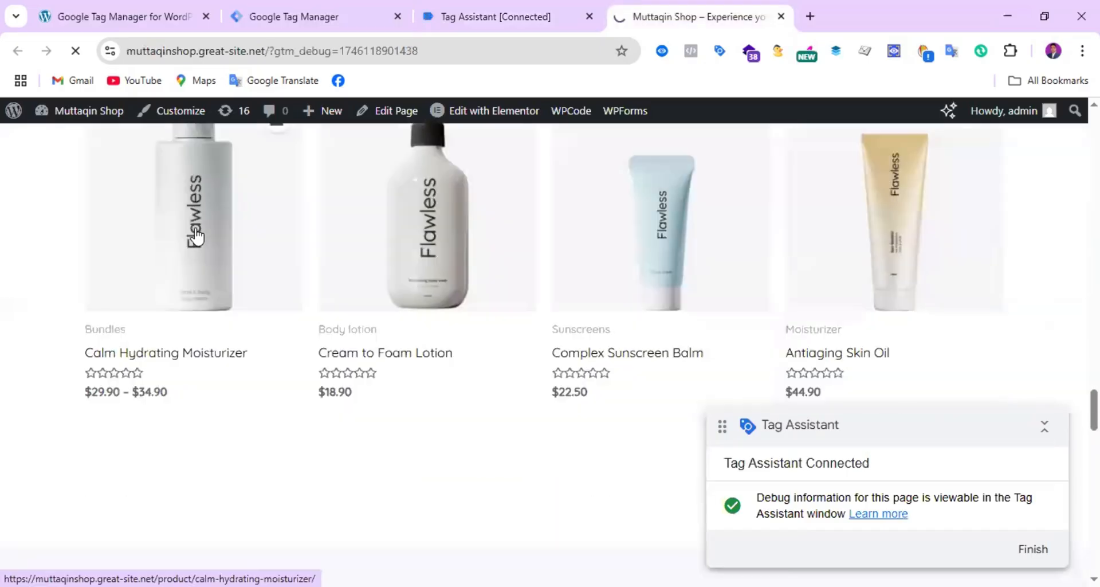
pyautogui.click(197, 235)
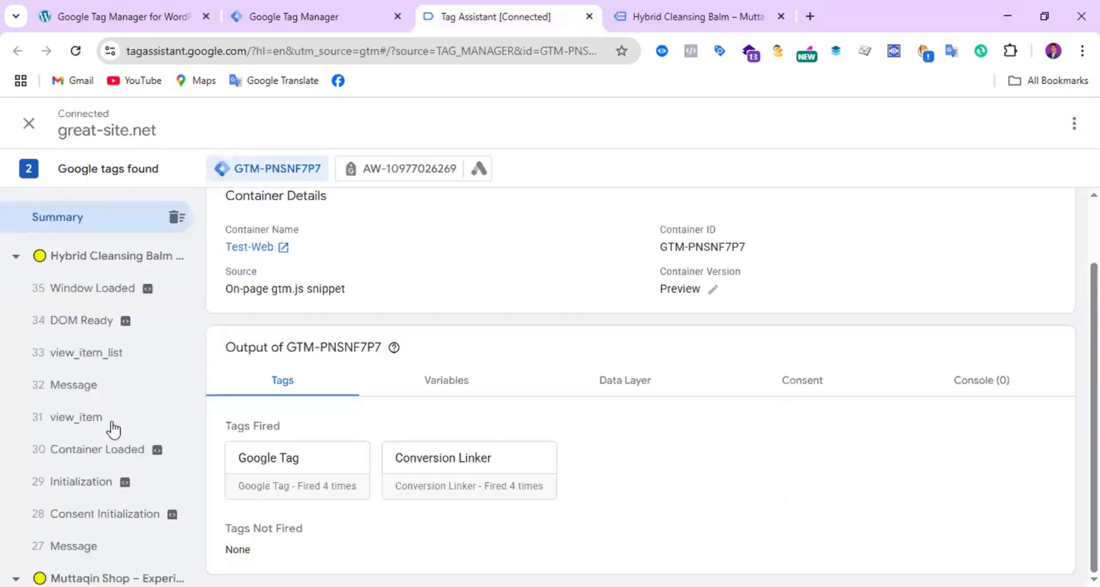
# - In Tag Assistant, examine the view_item event of the Hybrid Cleansing Balm page and the data it pushed to the data layer
pyautogui.scroll(-3, 90, 407)
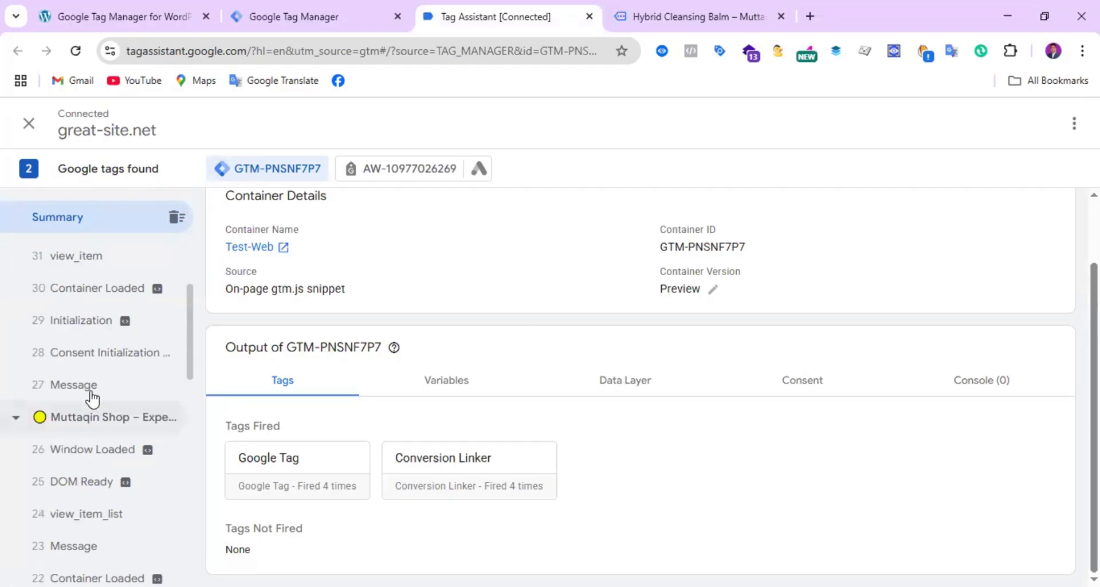
pyautogui.scroll(2, 64, 343)
pyautogui.click(71, 342)
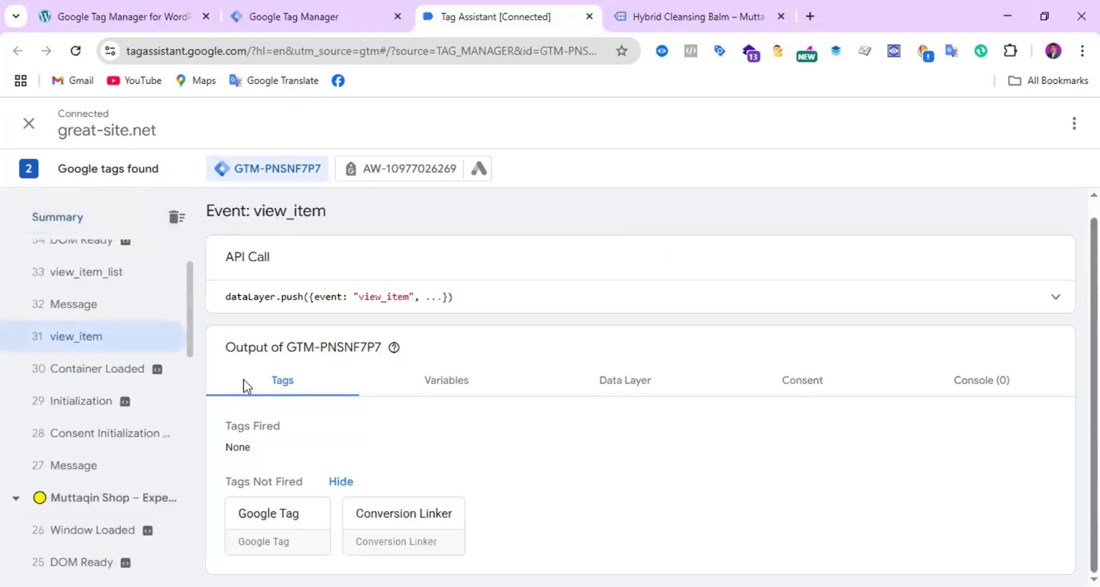
pyautogui.scroll(-4, 547, 413)
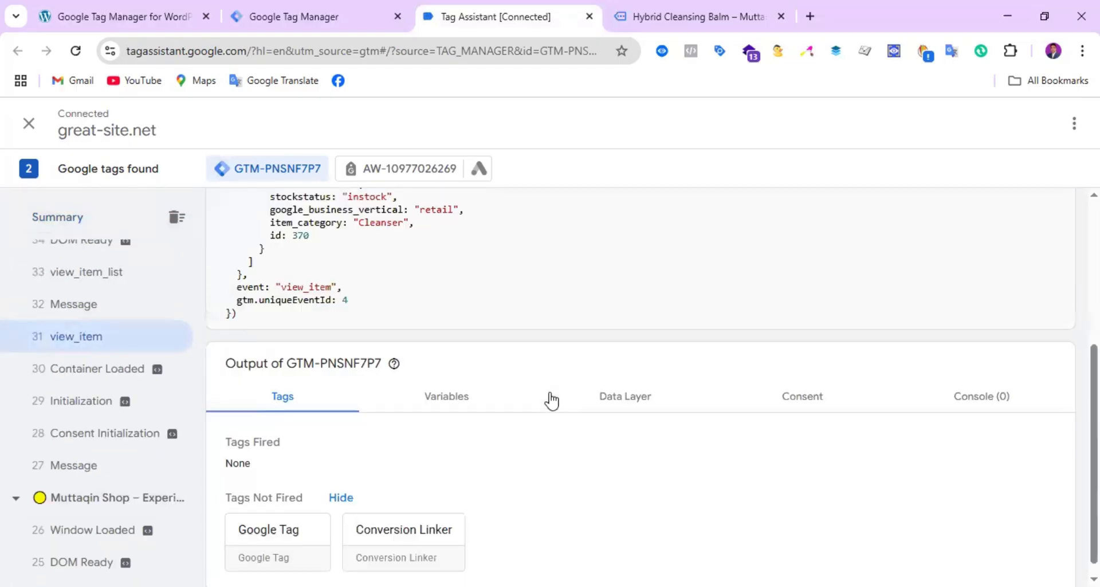
# - Review the view_item event's API call, then examine the data layer values recorded after it for the GTM-PNSNF7P7 container
pyautogui.scroll(3, 548, 398)
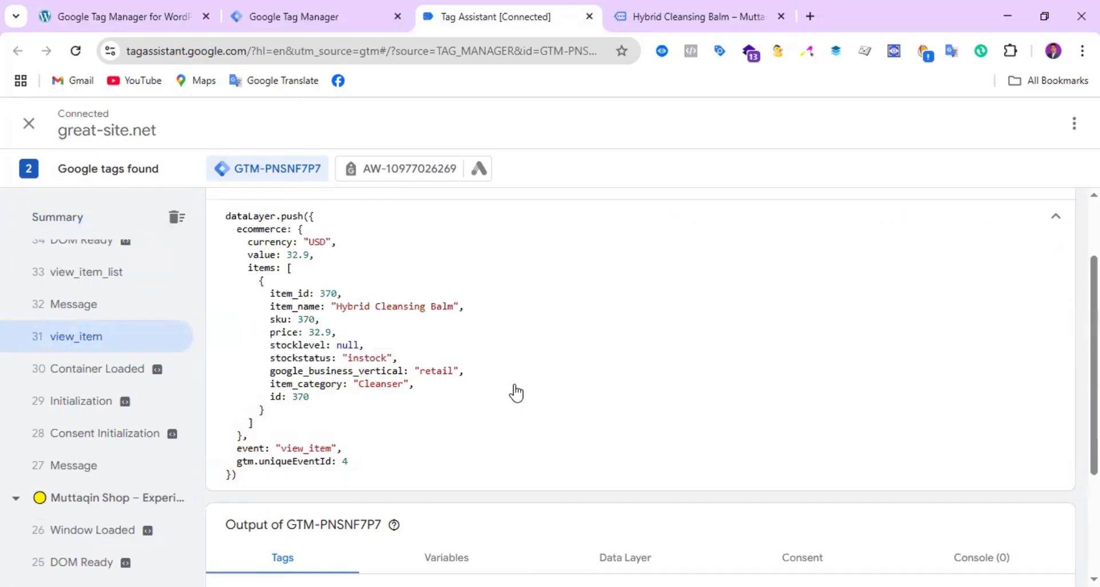
pyautogui.scroll(2, 516, 393)
pyautogui.scroll(1, 424, 383)
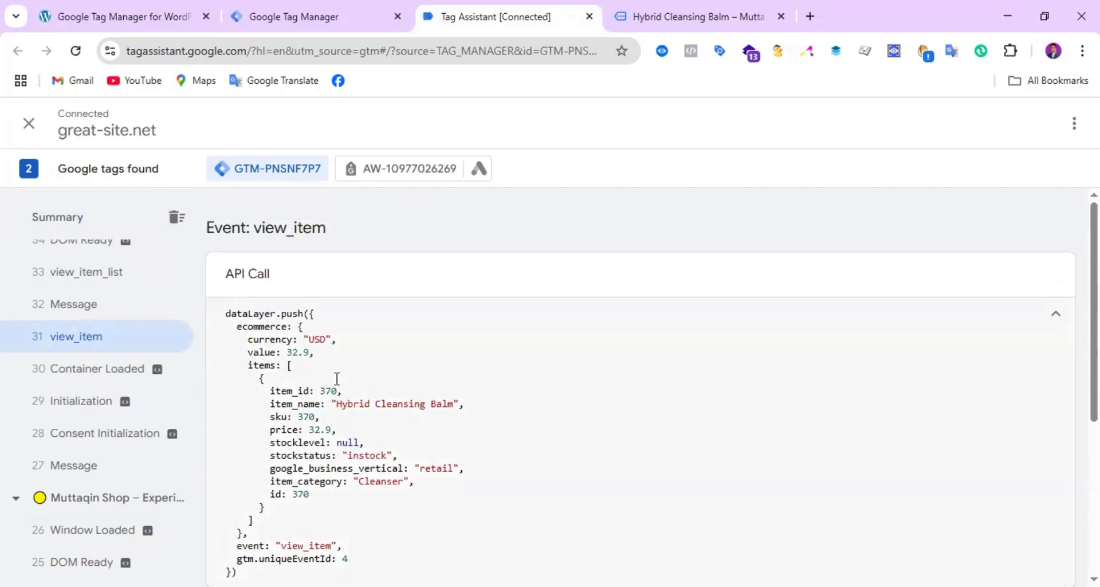
pyautogui.scroll(-3, 338, 381)
pyautogui.scroll(-2, 631, 418)
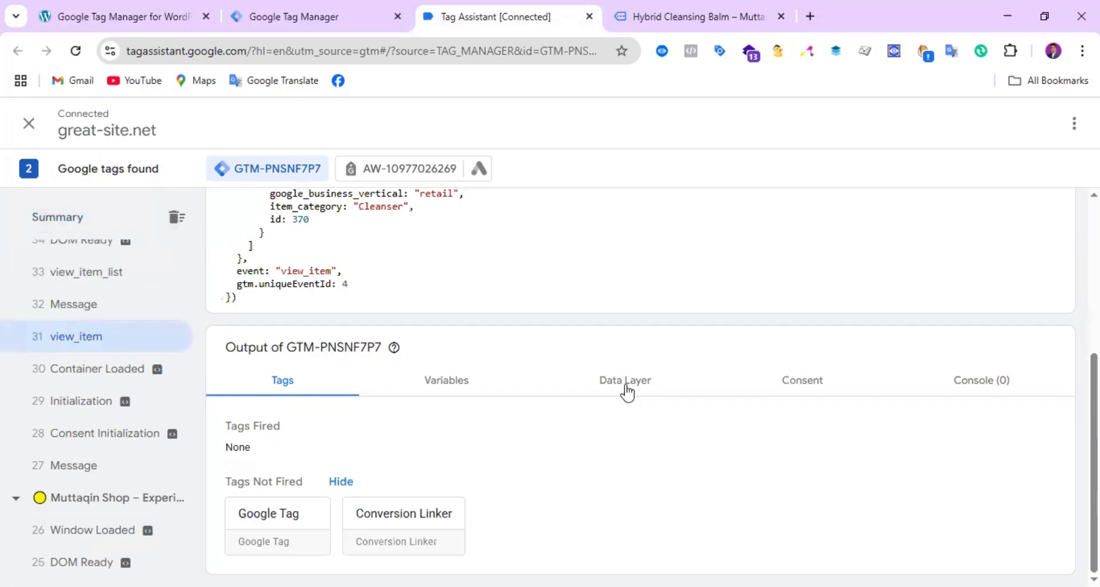
pyautogui.click(627, 388)
pyautogui.scroll(-4, 332, 392)
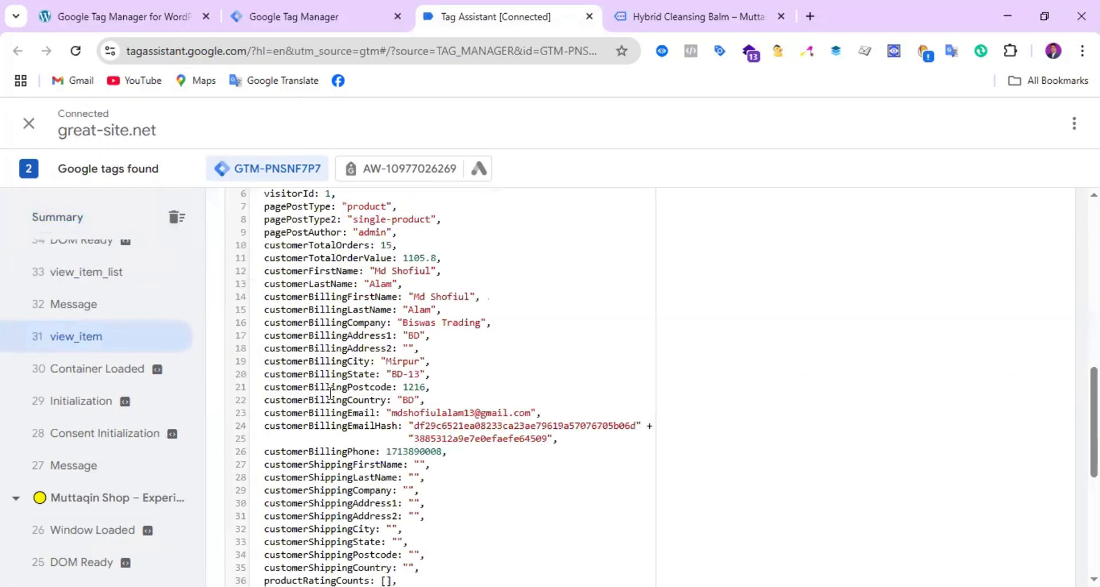
pyautogui.scroll(-5, 338, 397)
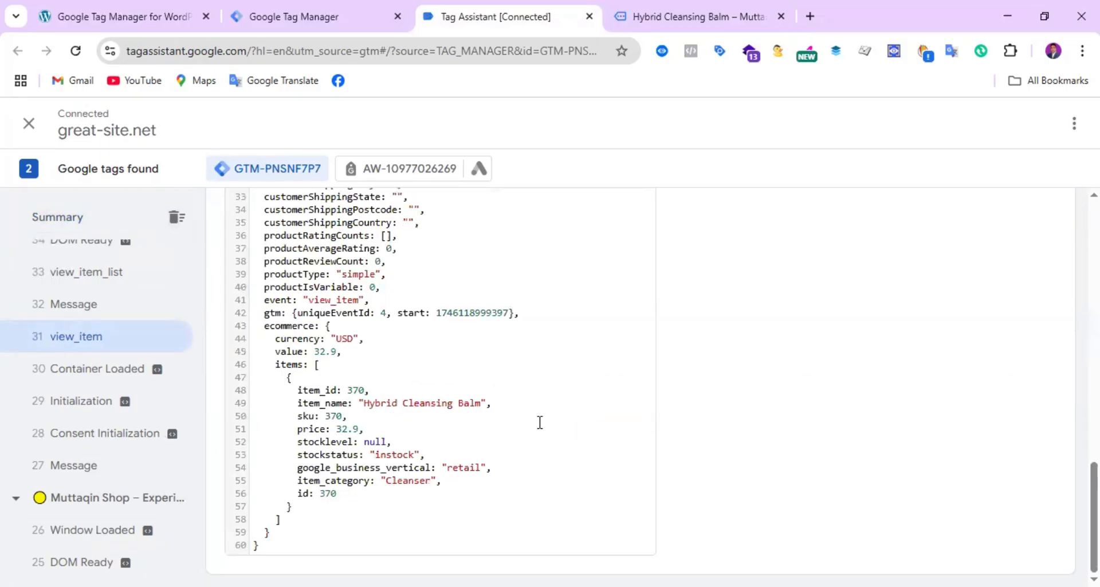
pyautogui.scroll(12, 540, 424)
pyautogui.scroll(-5, 544, 420)
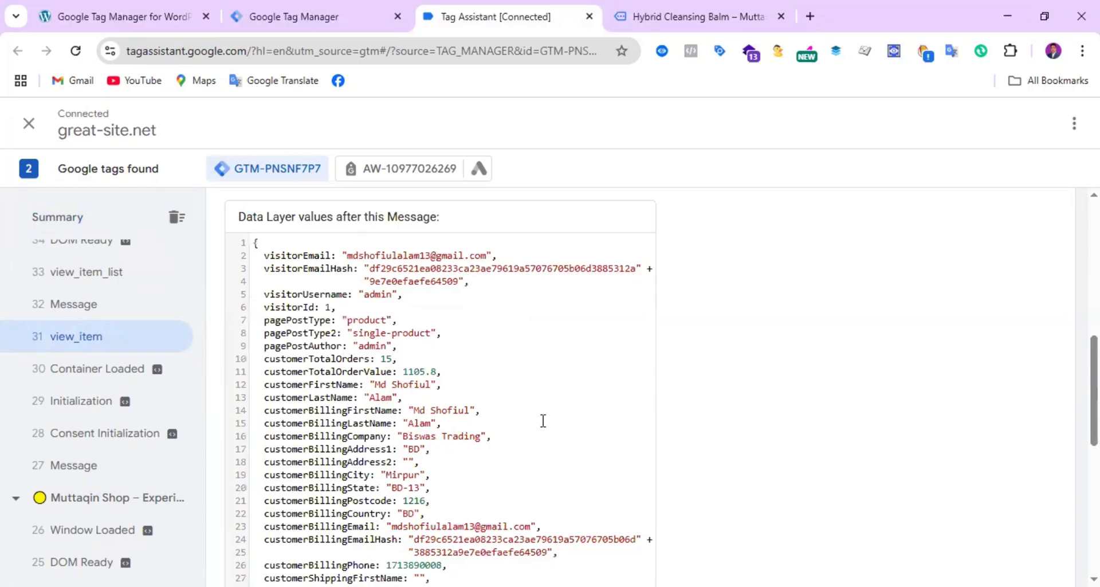
pyautogui.scroll(5, 543, 421)
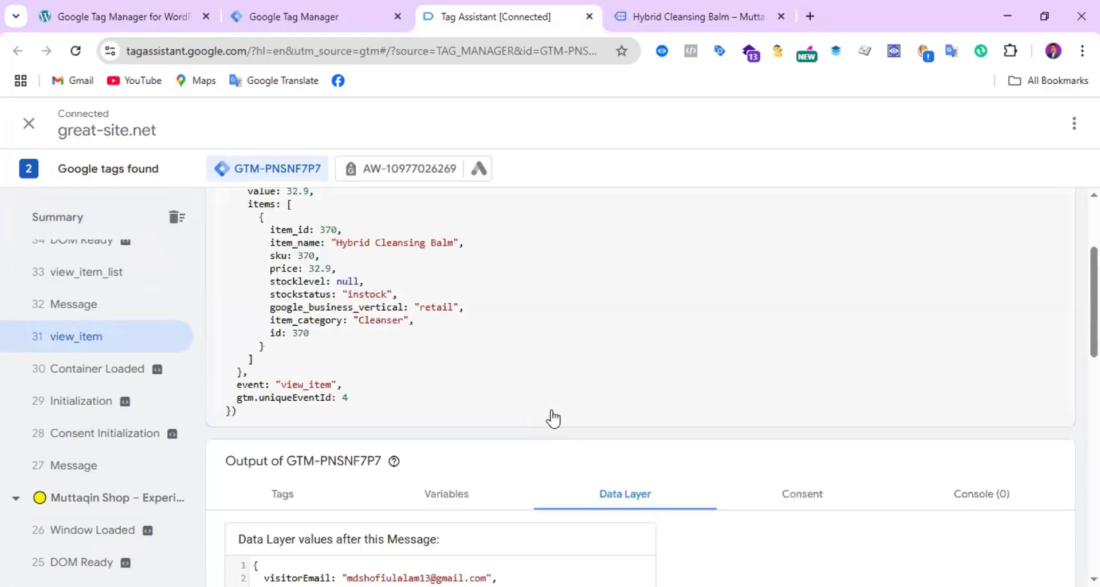
pyautogui.scroll(-12, 551, 412)
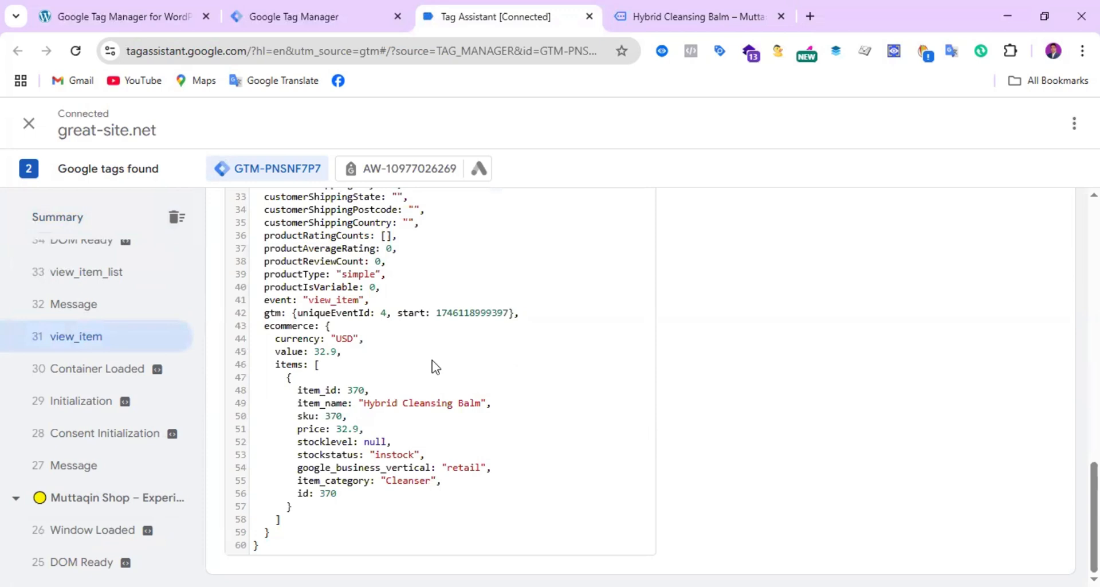
pyautogui.scroll(4, 441, 361)
pyautogui.scroll(10, 444, 361)
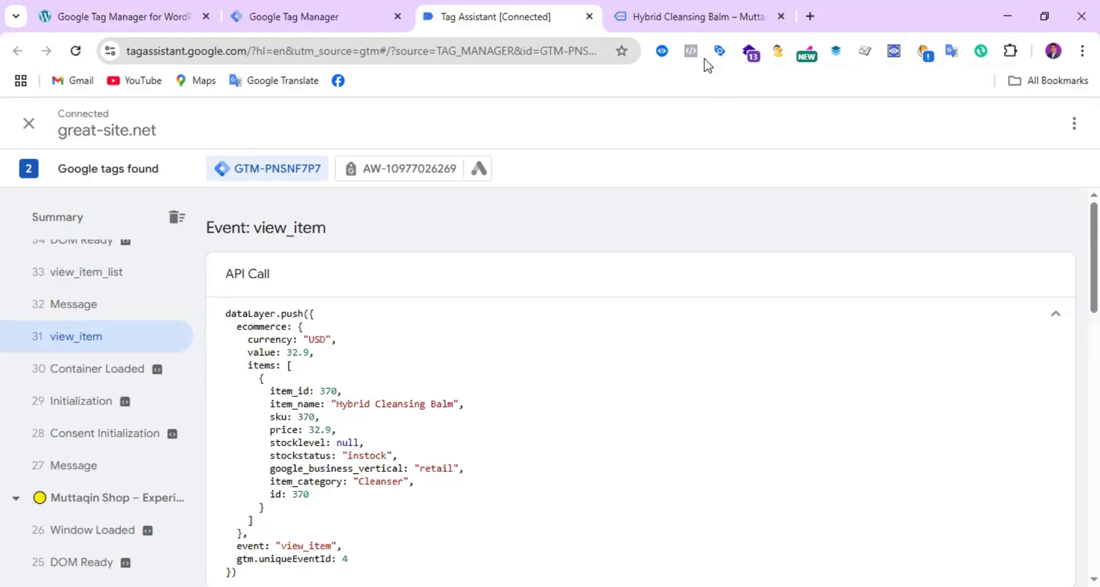
# - On the Hybrid Cleansing Balm page, inspect the data layer contents with the Simple Data Layer Viewer extension
pyautogui.hotkey('ctrl', 'Tab')
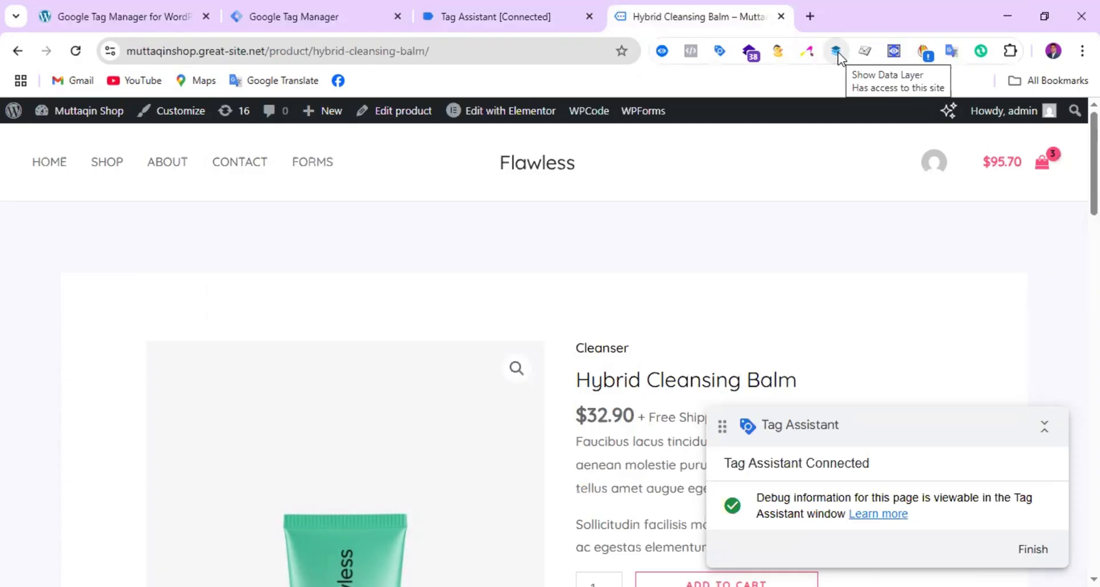
pyautogui.click(836, 52)
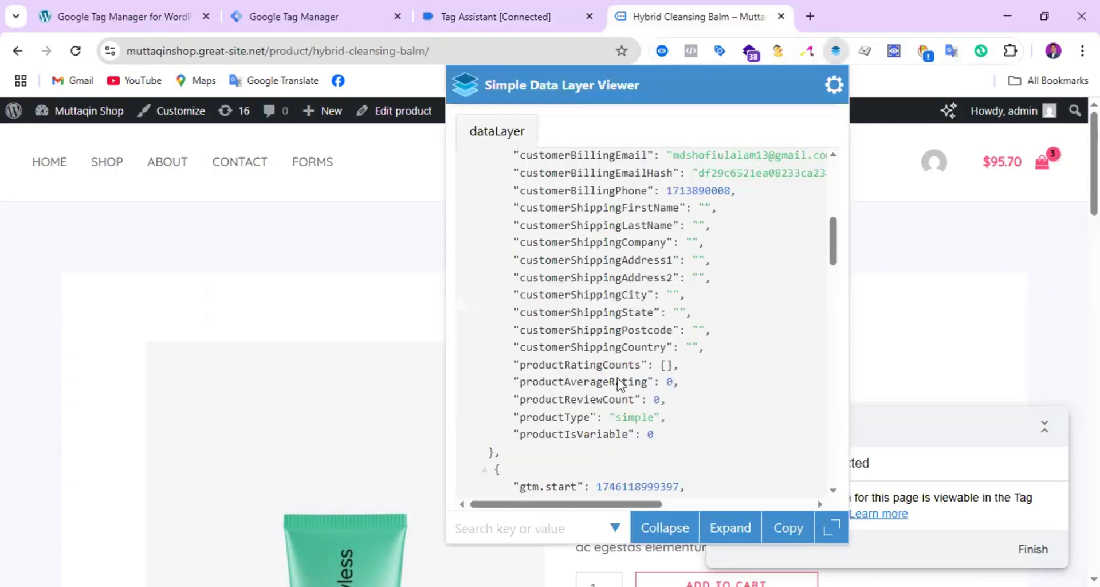
pyautogui.scroll(-5, 635, 378)
pyautogui.scroll(5, 635, 378)
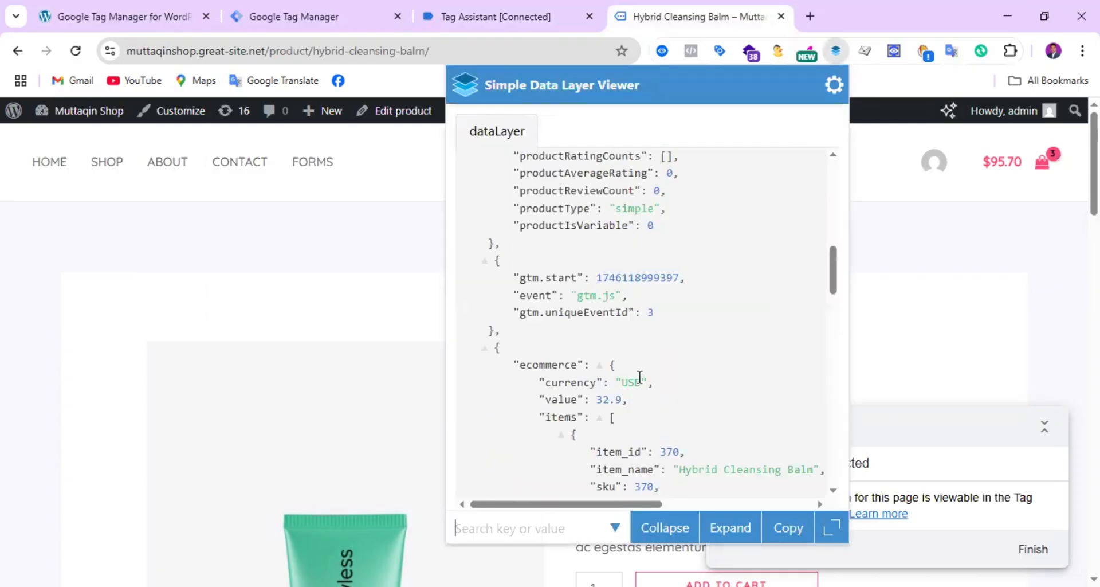
pyautogui.scroll(10, 640, 377)
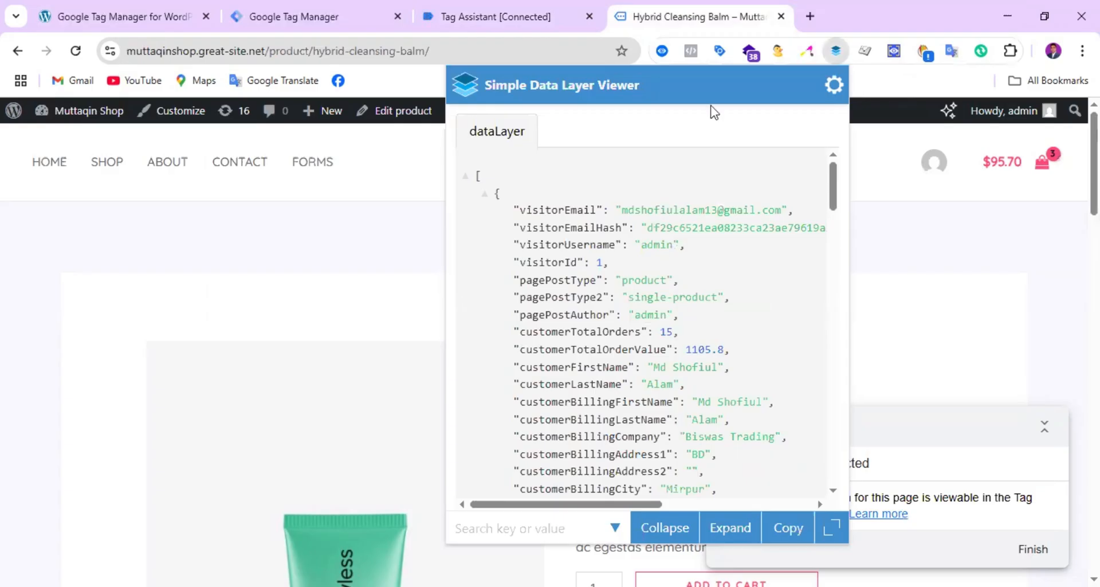
# - Inspect the JSON of the product page's view_item event in the datalayer checker extension, then close the extension
pyautogui.click(662, 51)
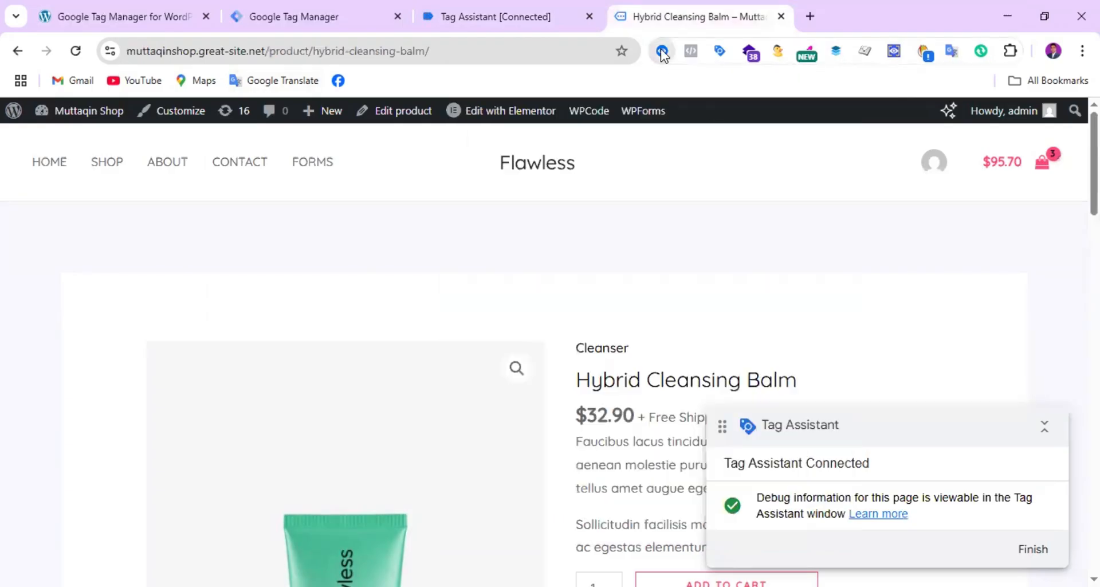
pyautogui.click(663, 53)
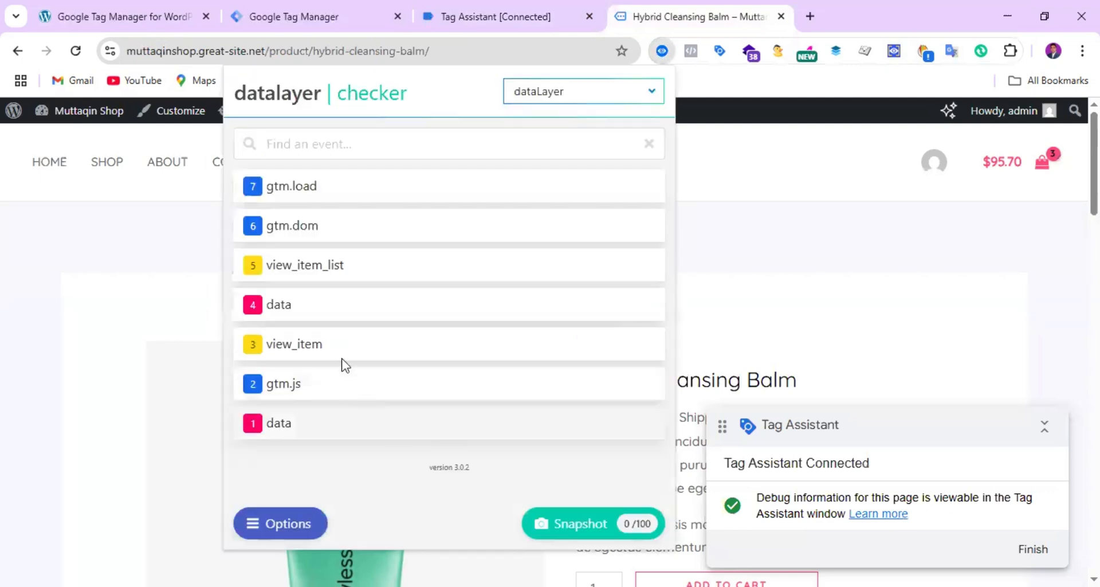
pyautogui.click(322, 349)
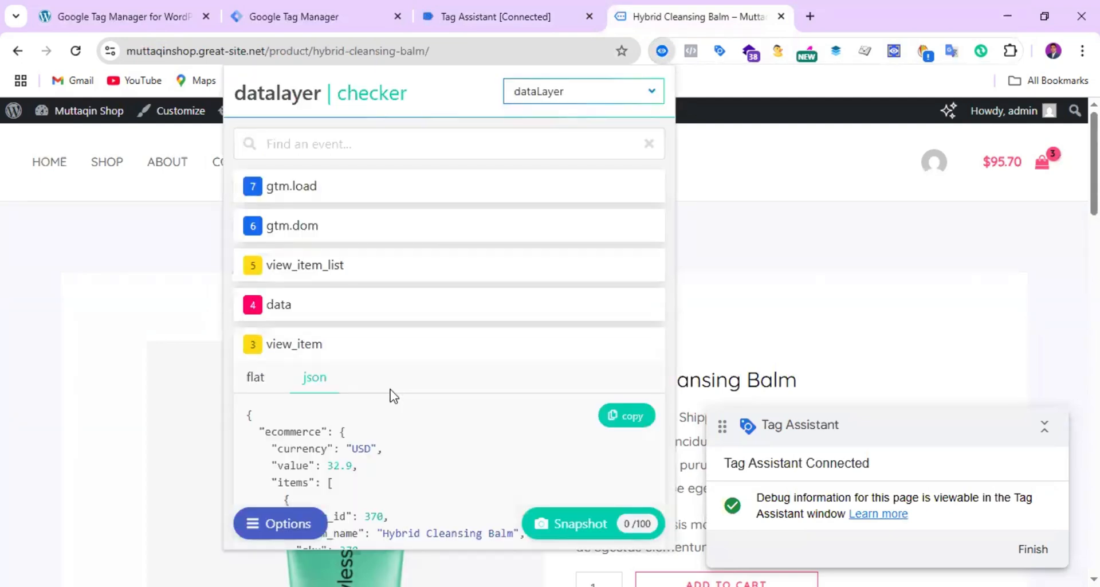
pyautogui.scroll(-4, 384, 384)
pyautogui.scroll(-1, 383, 221)
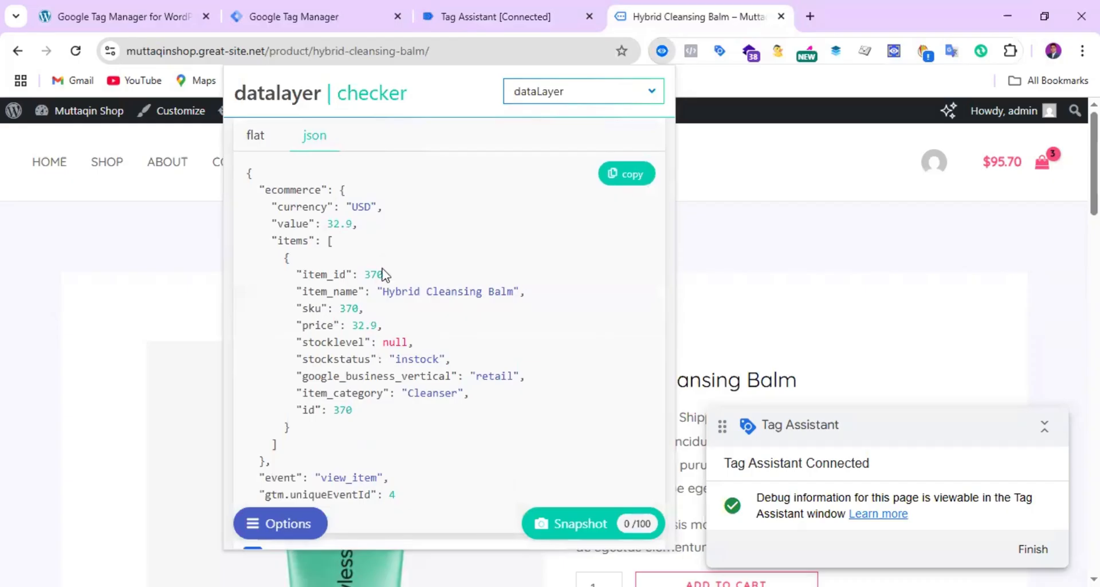
pyautogui.scroll(-1, 396, 277)
pyautogui.scroll(4, 364, 315)
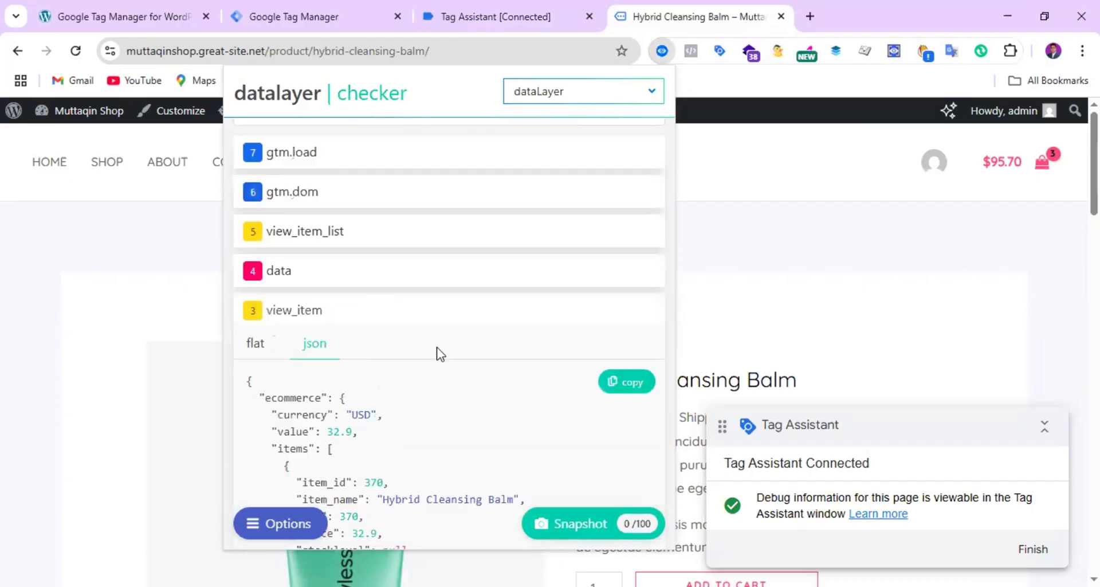
pyautogui.scroll(-5, 440, 353)
pyautogui.press('Escape')
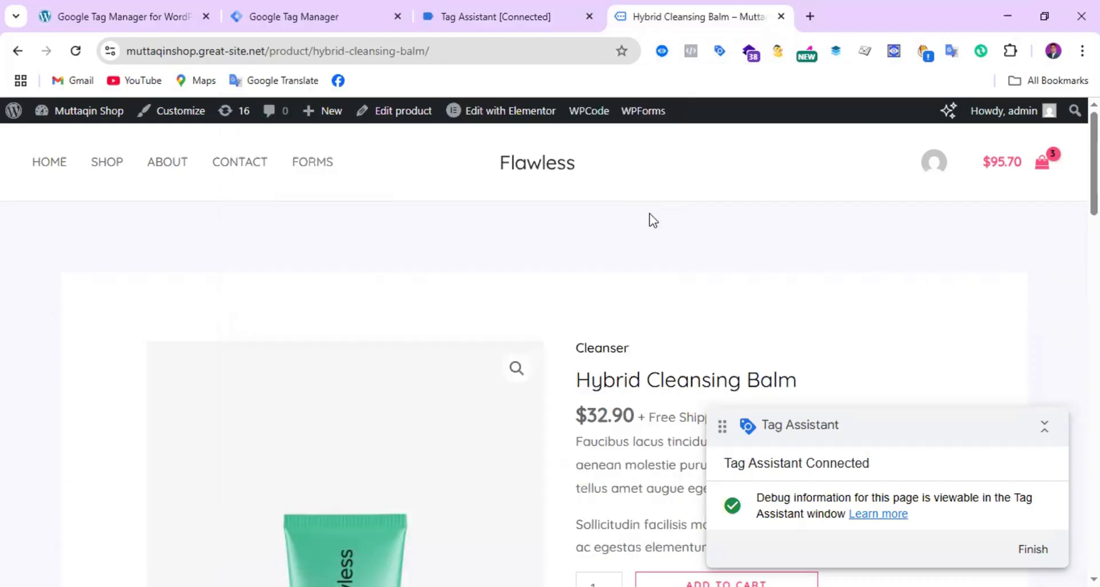